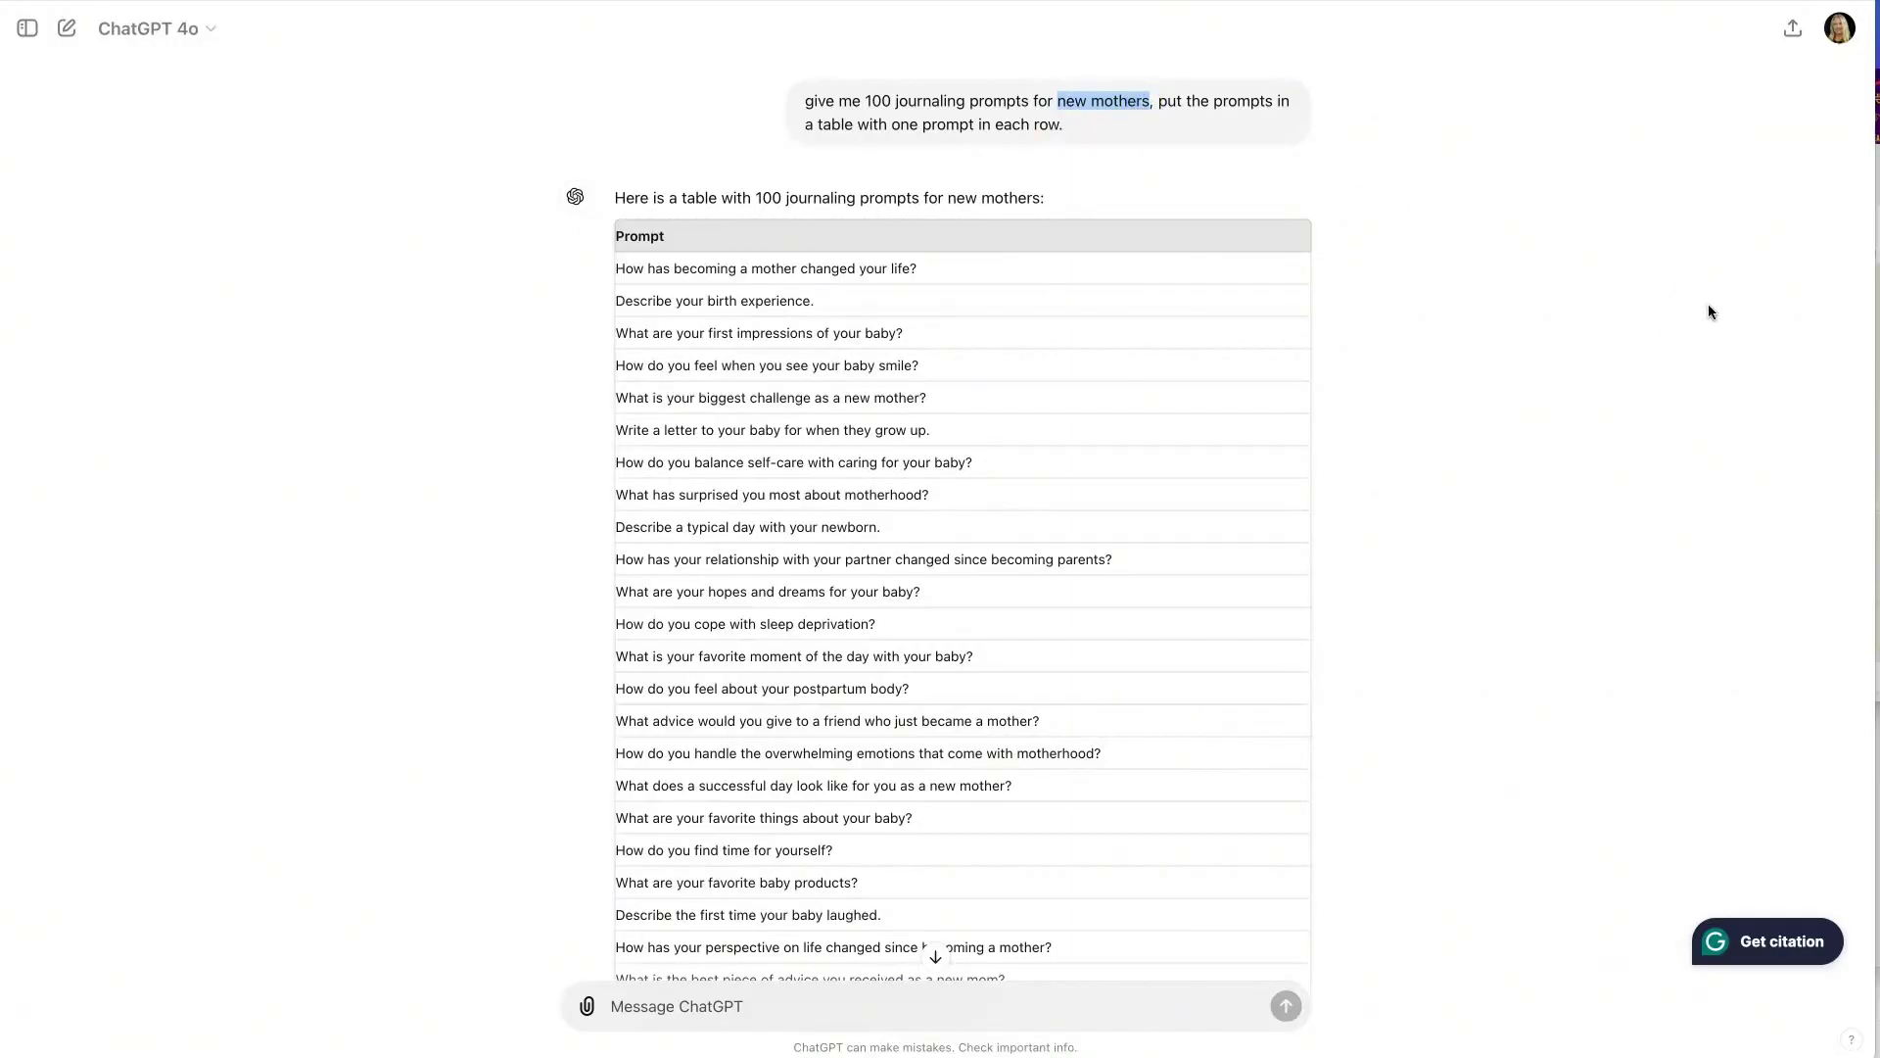
# - Ask ChatGPT for 100 new-mother journaling prompts as a one-column table and skim the reply
pyautogui.click(1684, 305)
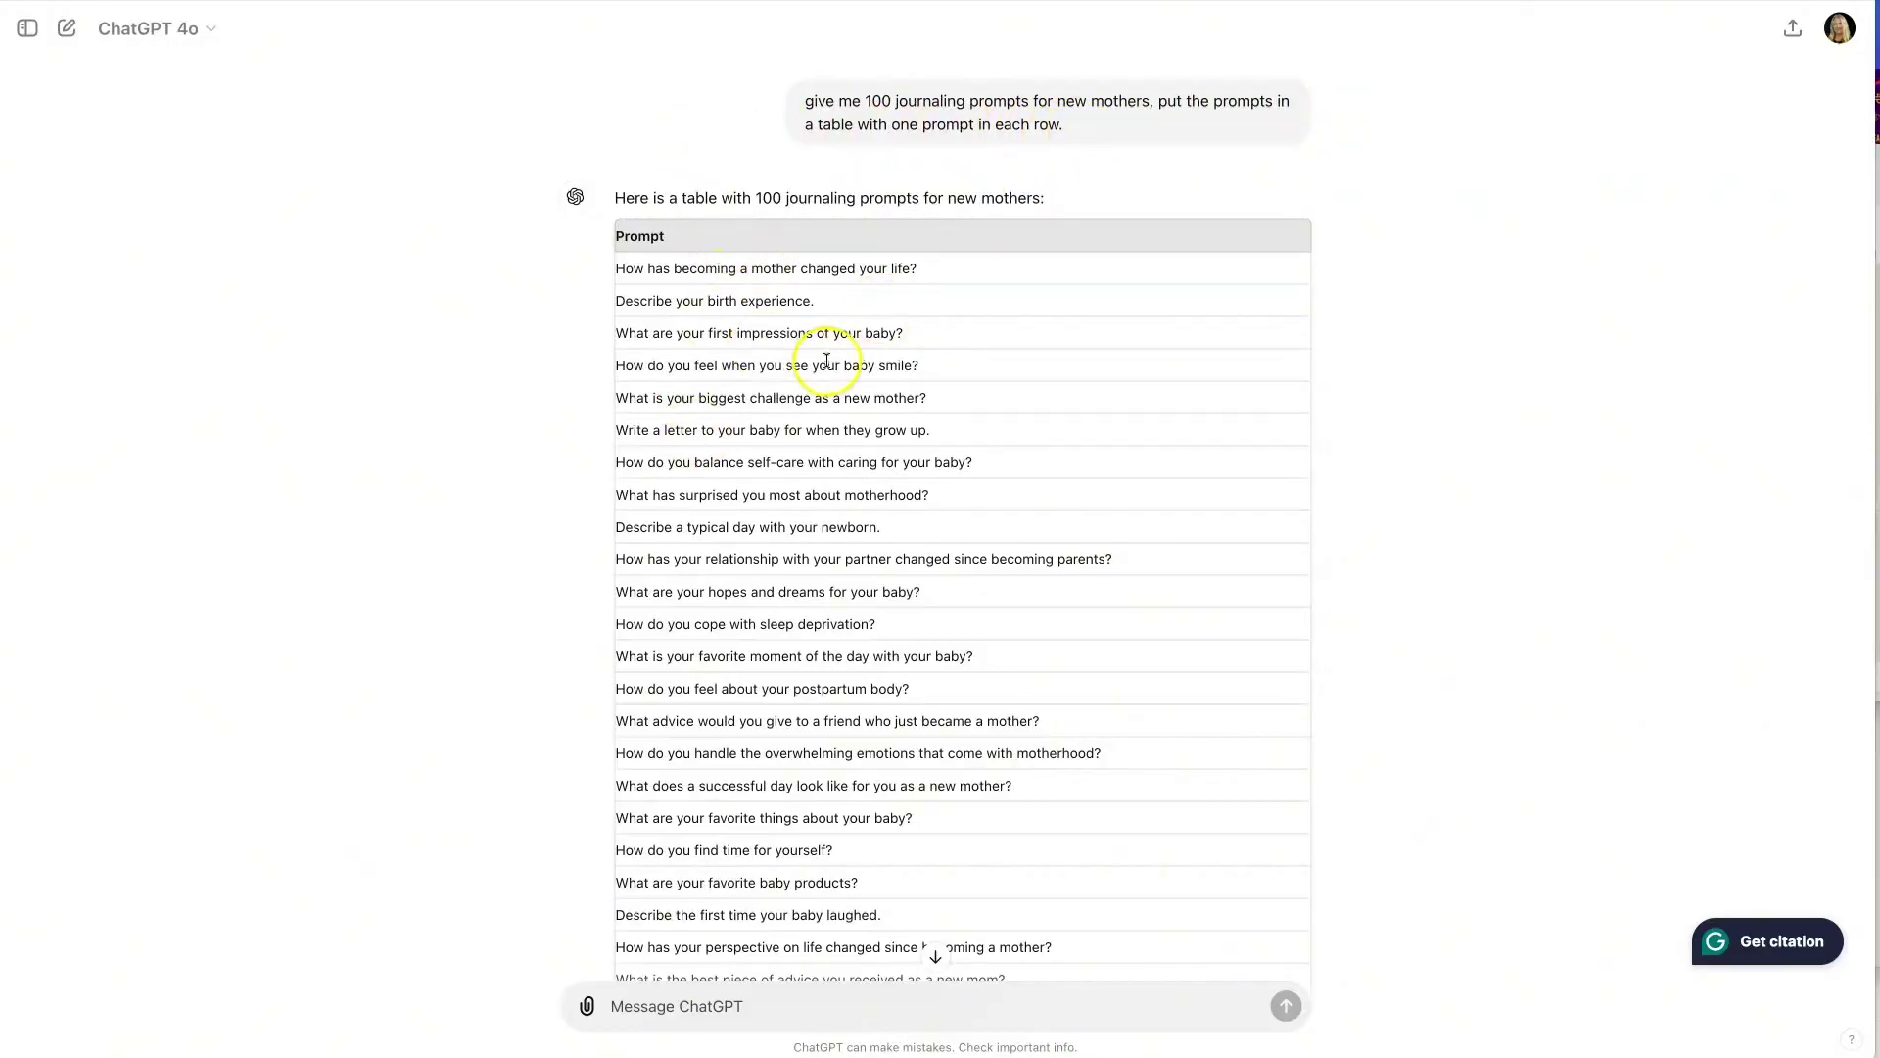
pyautogui.scroll(-2, 828, 360)
pyautogui.scroll(-20, 827, 360)
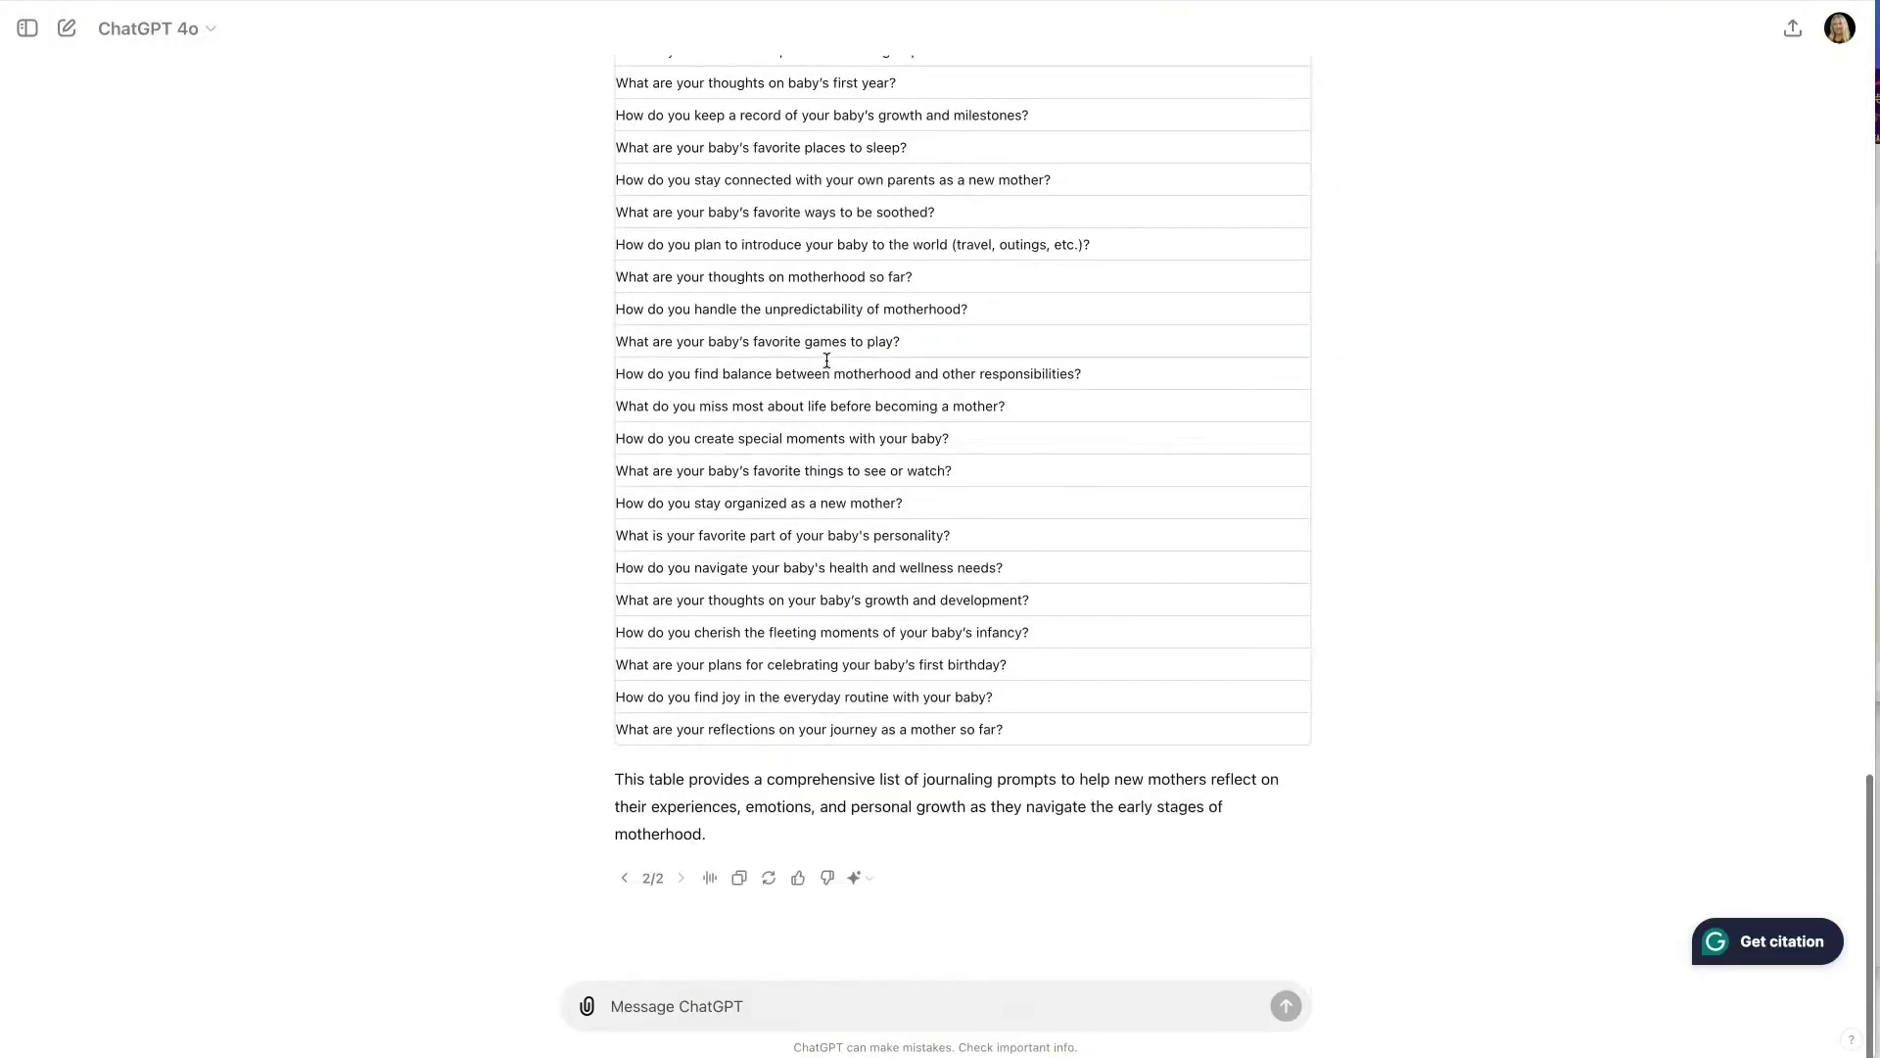
pyautogui.scroll(20, 828, 361)
pyautogui.scroll(12, 827, 361)
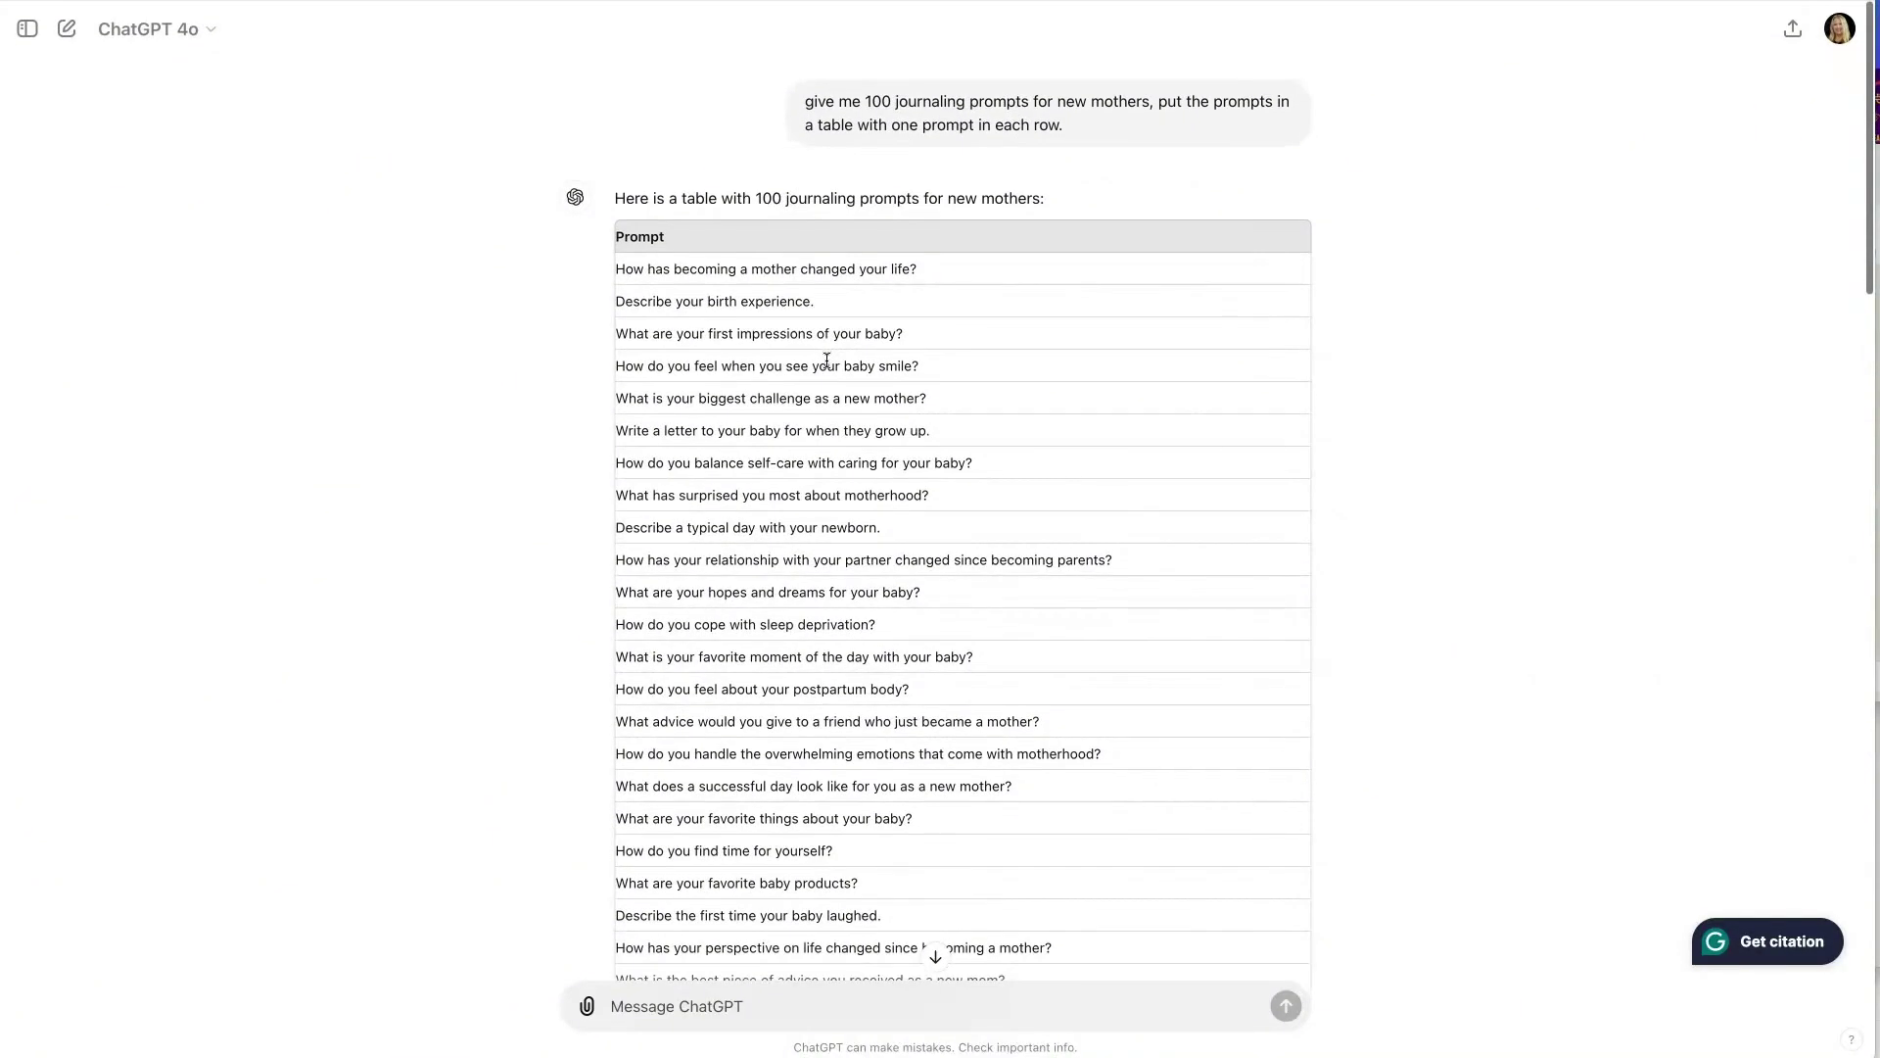
pyautogui.click(887, 282)
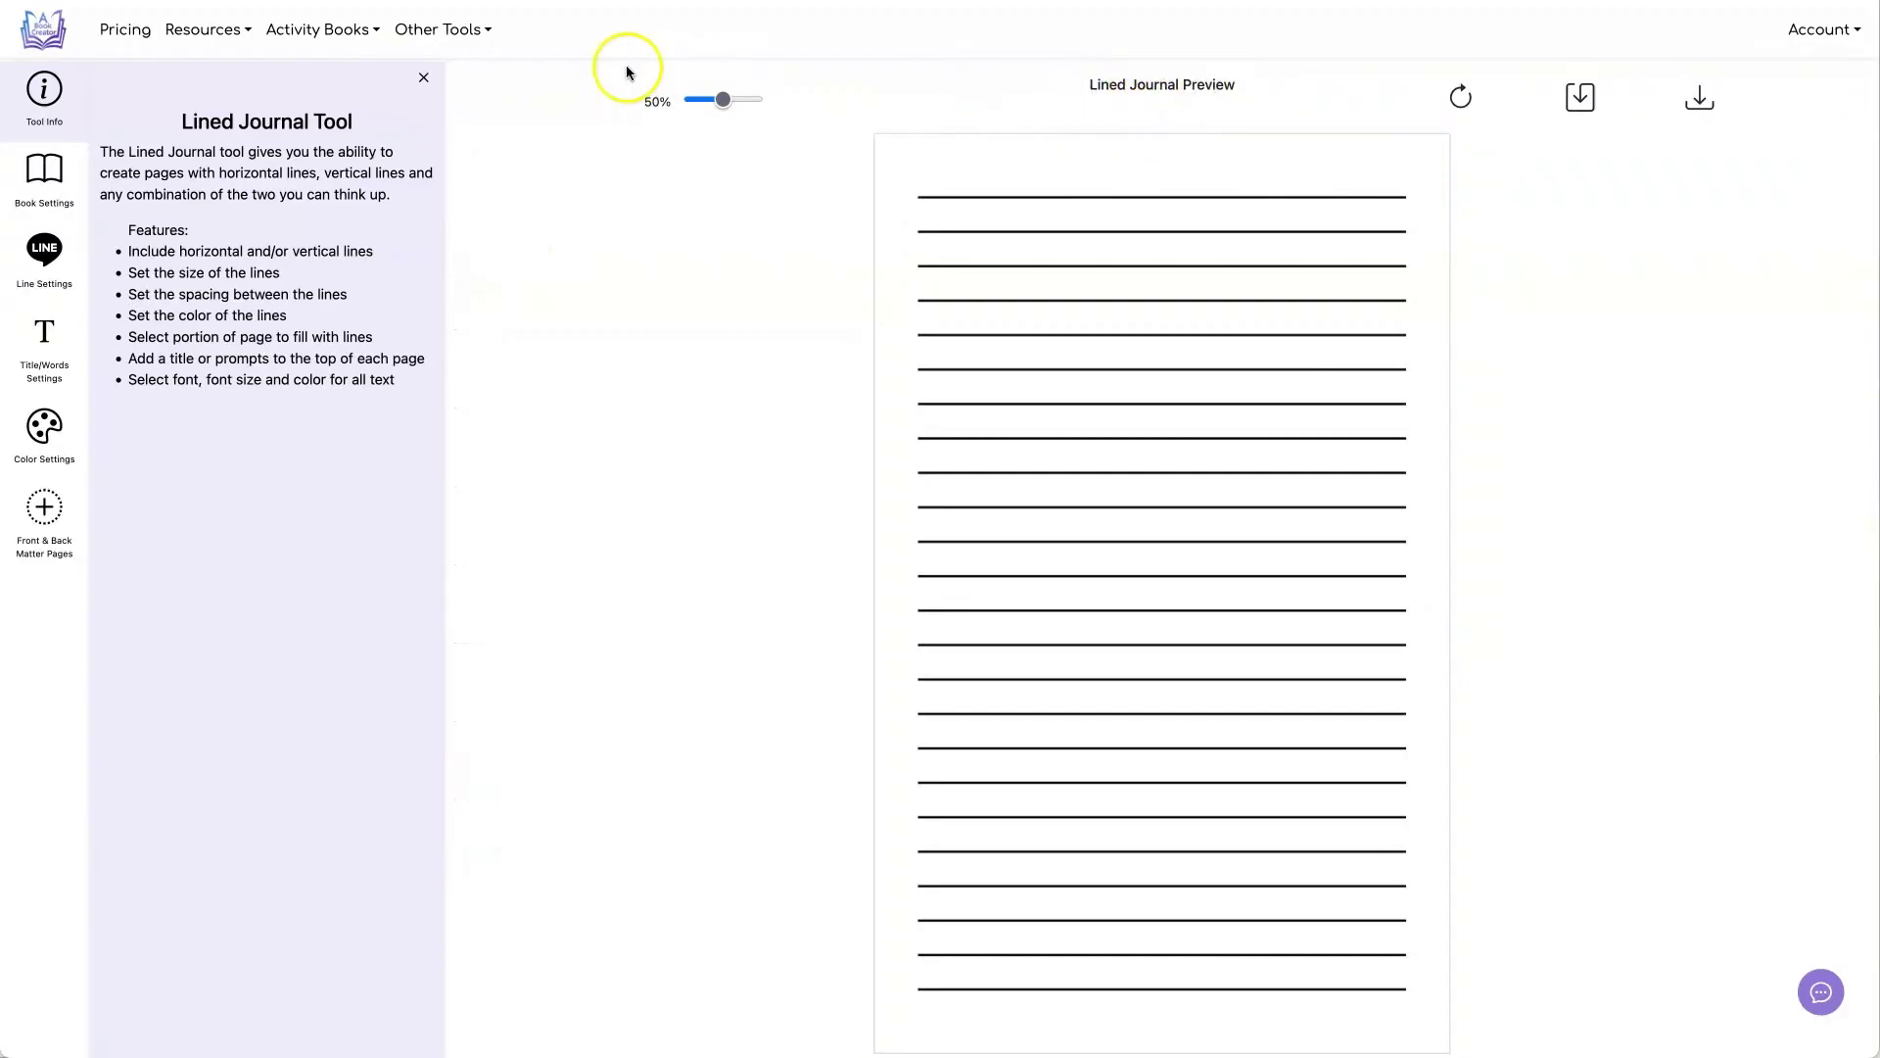
# - In the Lined Journal Tool, set the book to a 6" X 9" trim size with 100 pages
pyautogui.click(480, 40)
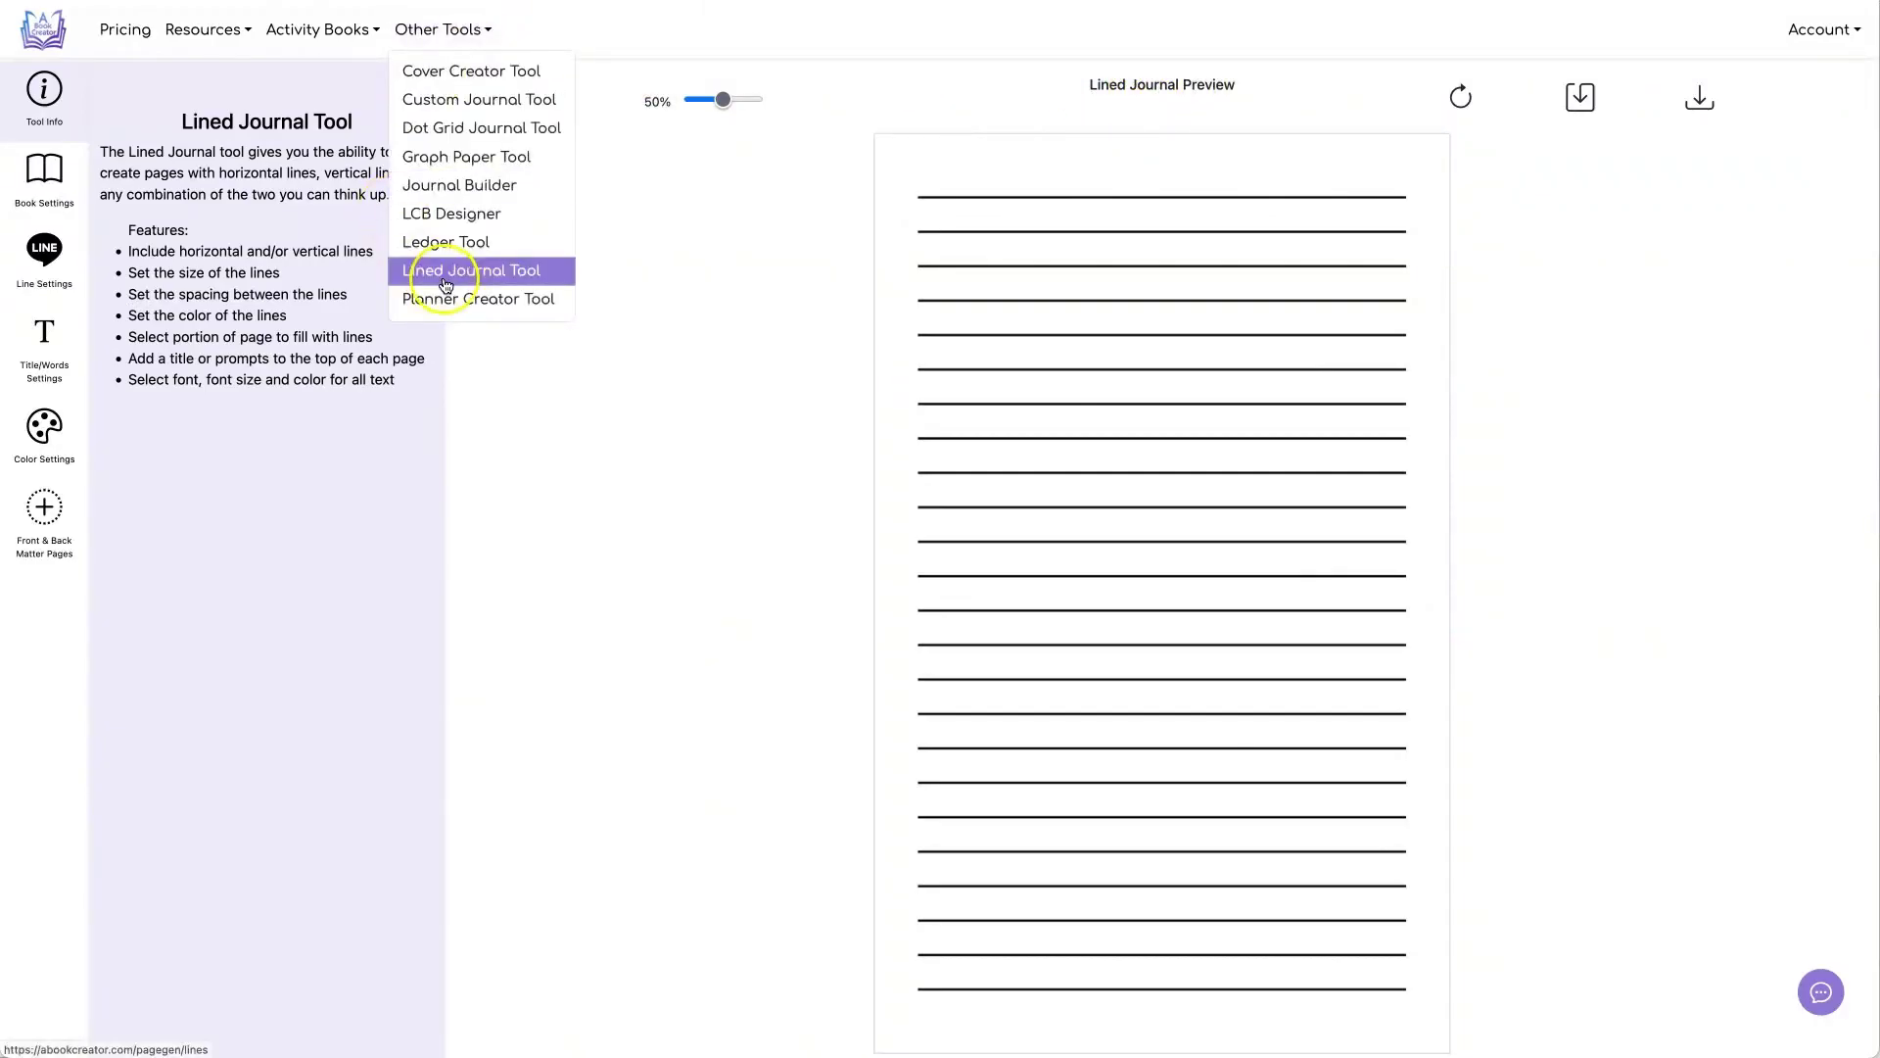
pyautogui.click(531, 406)
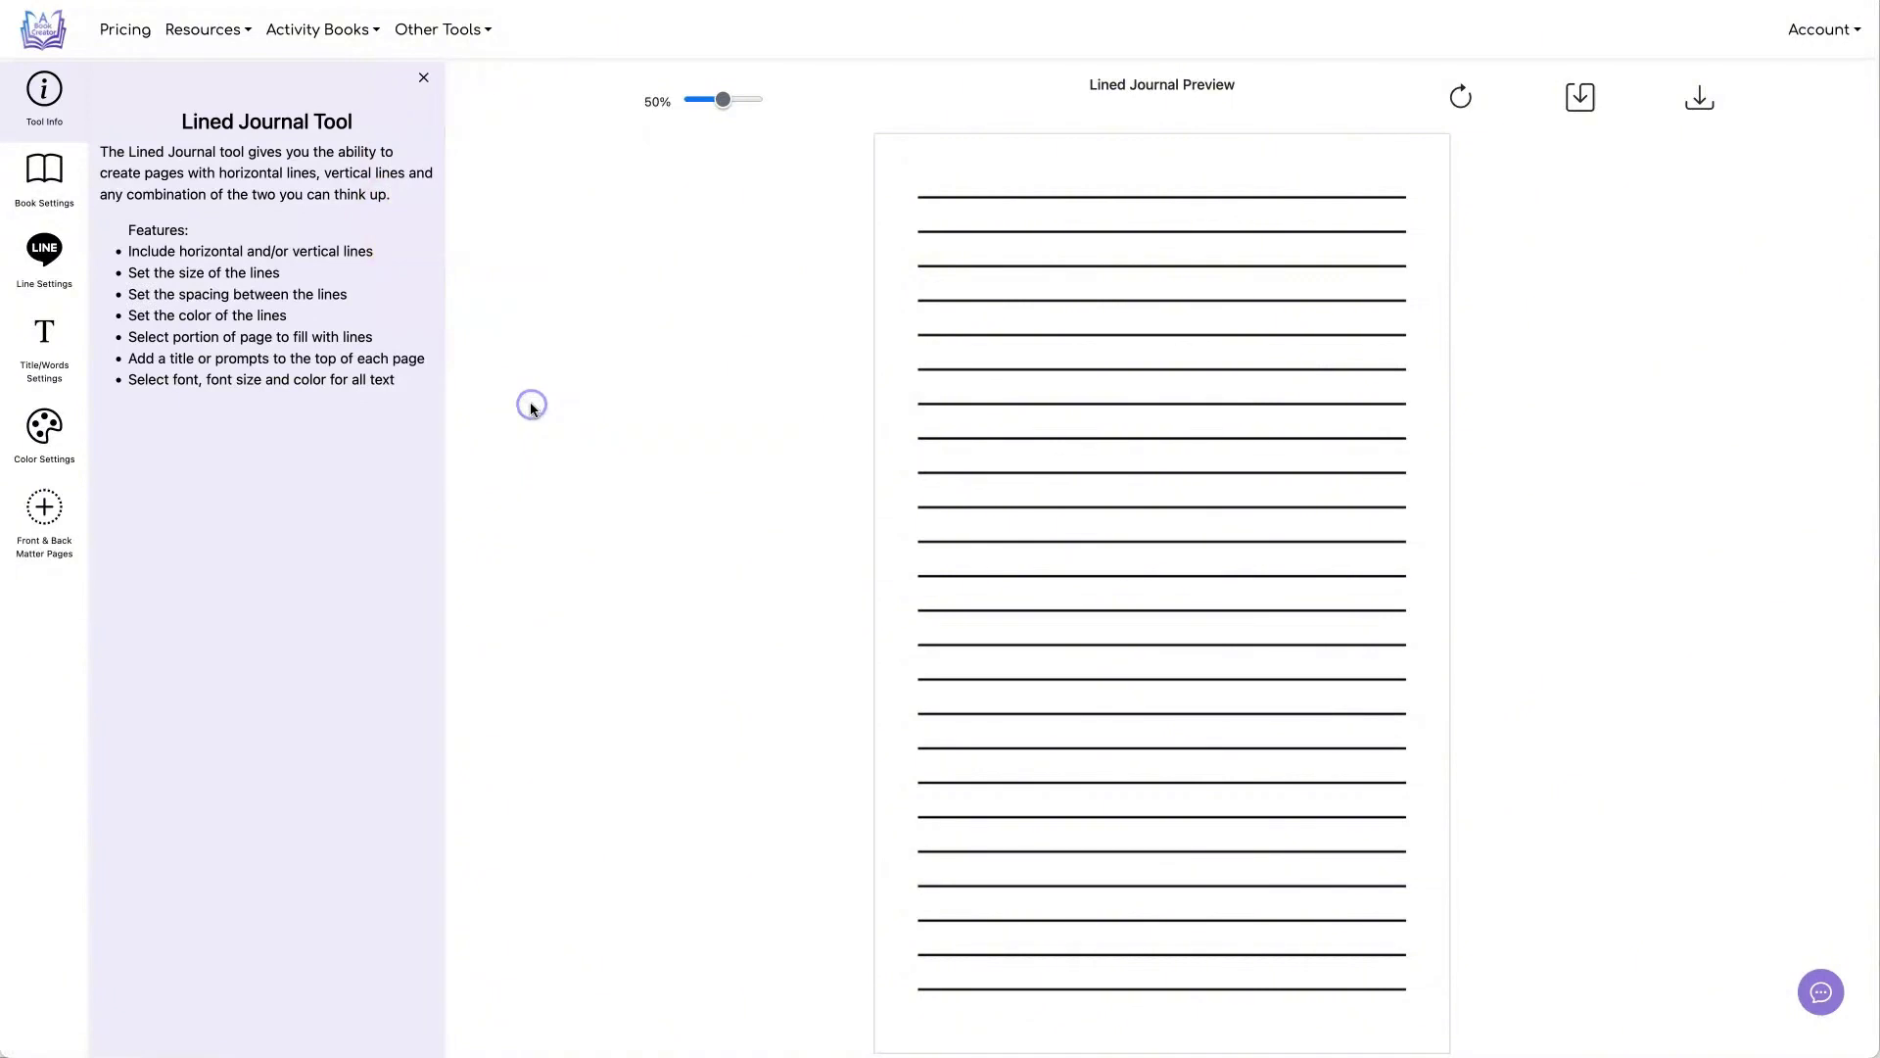
pyautogui.click(44, 176)
pyautogui.click(297, 154)
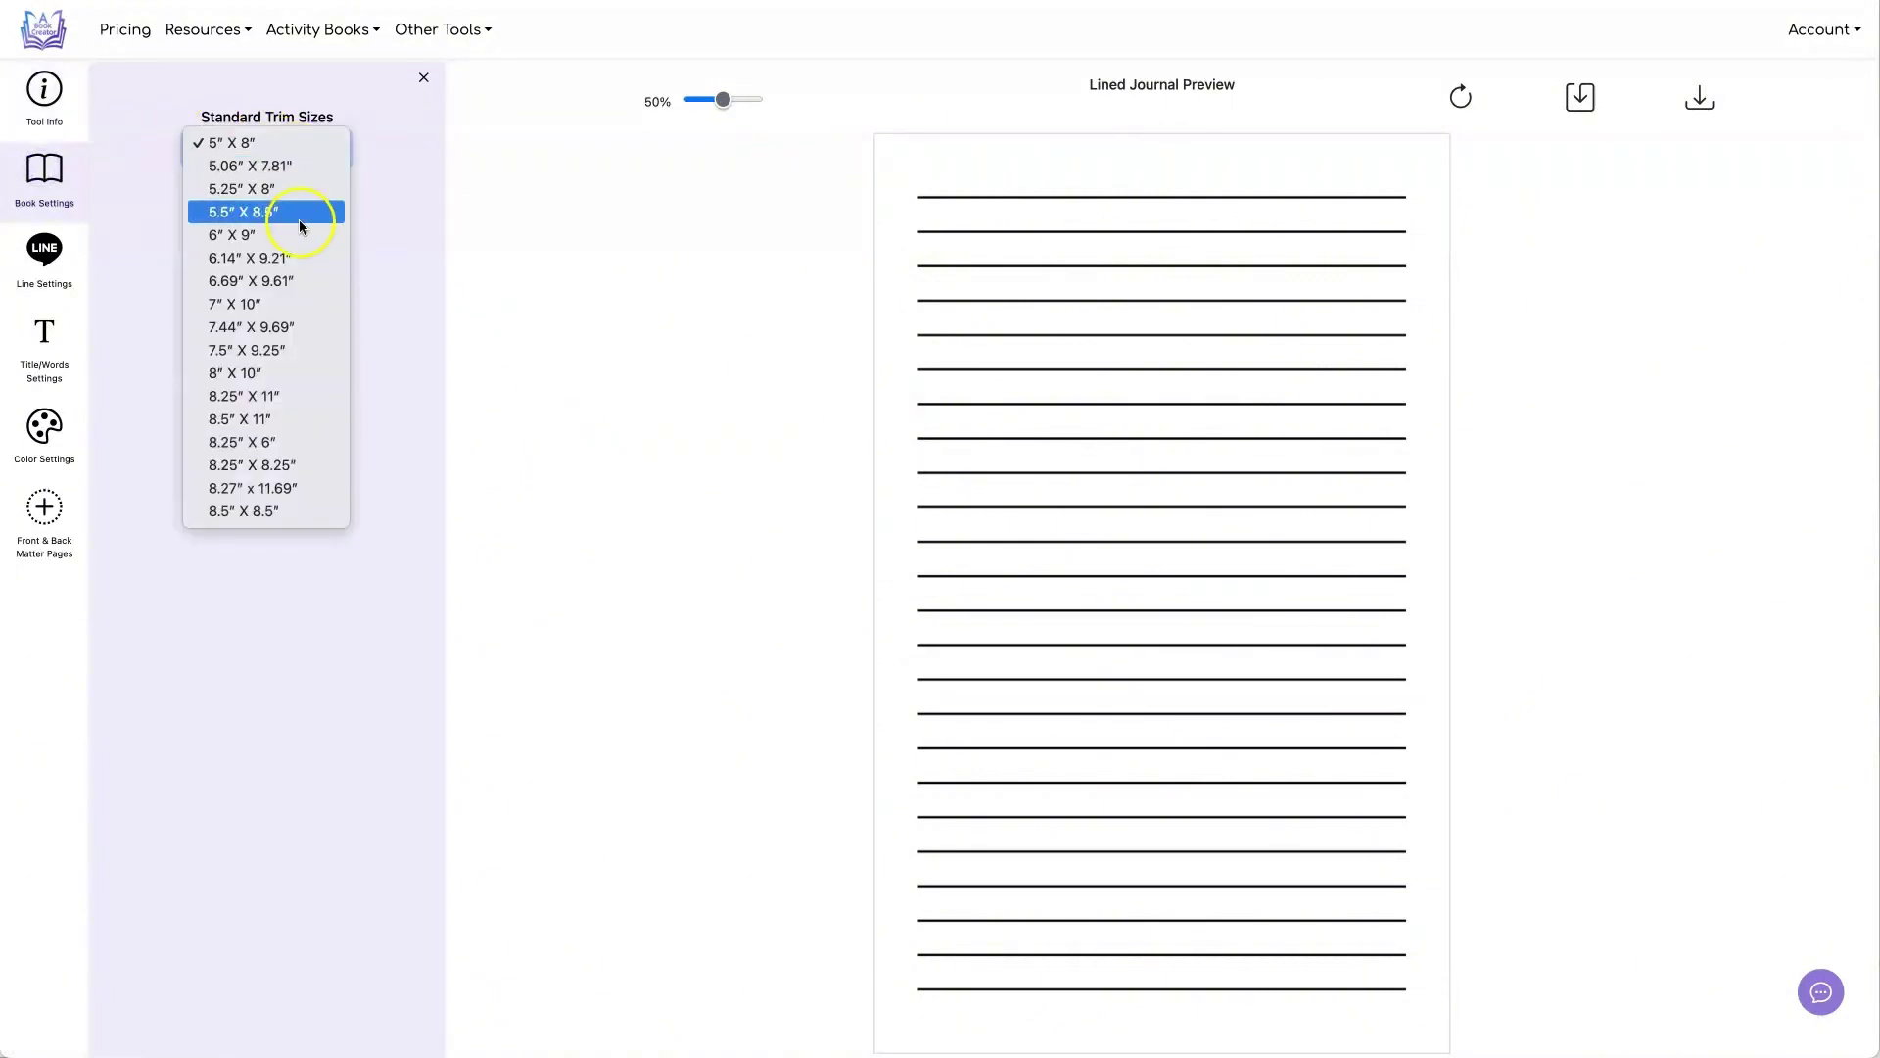
pyautogui.click(301, 235)
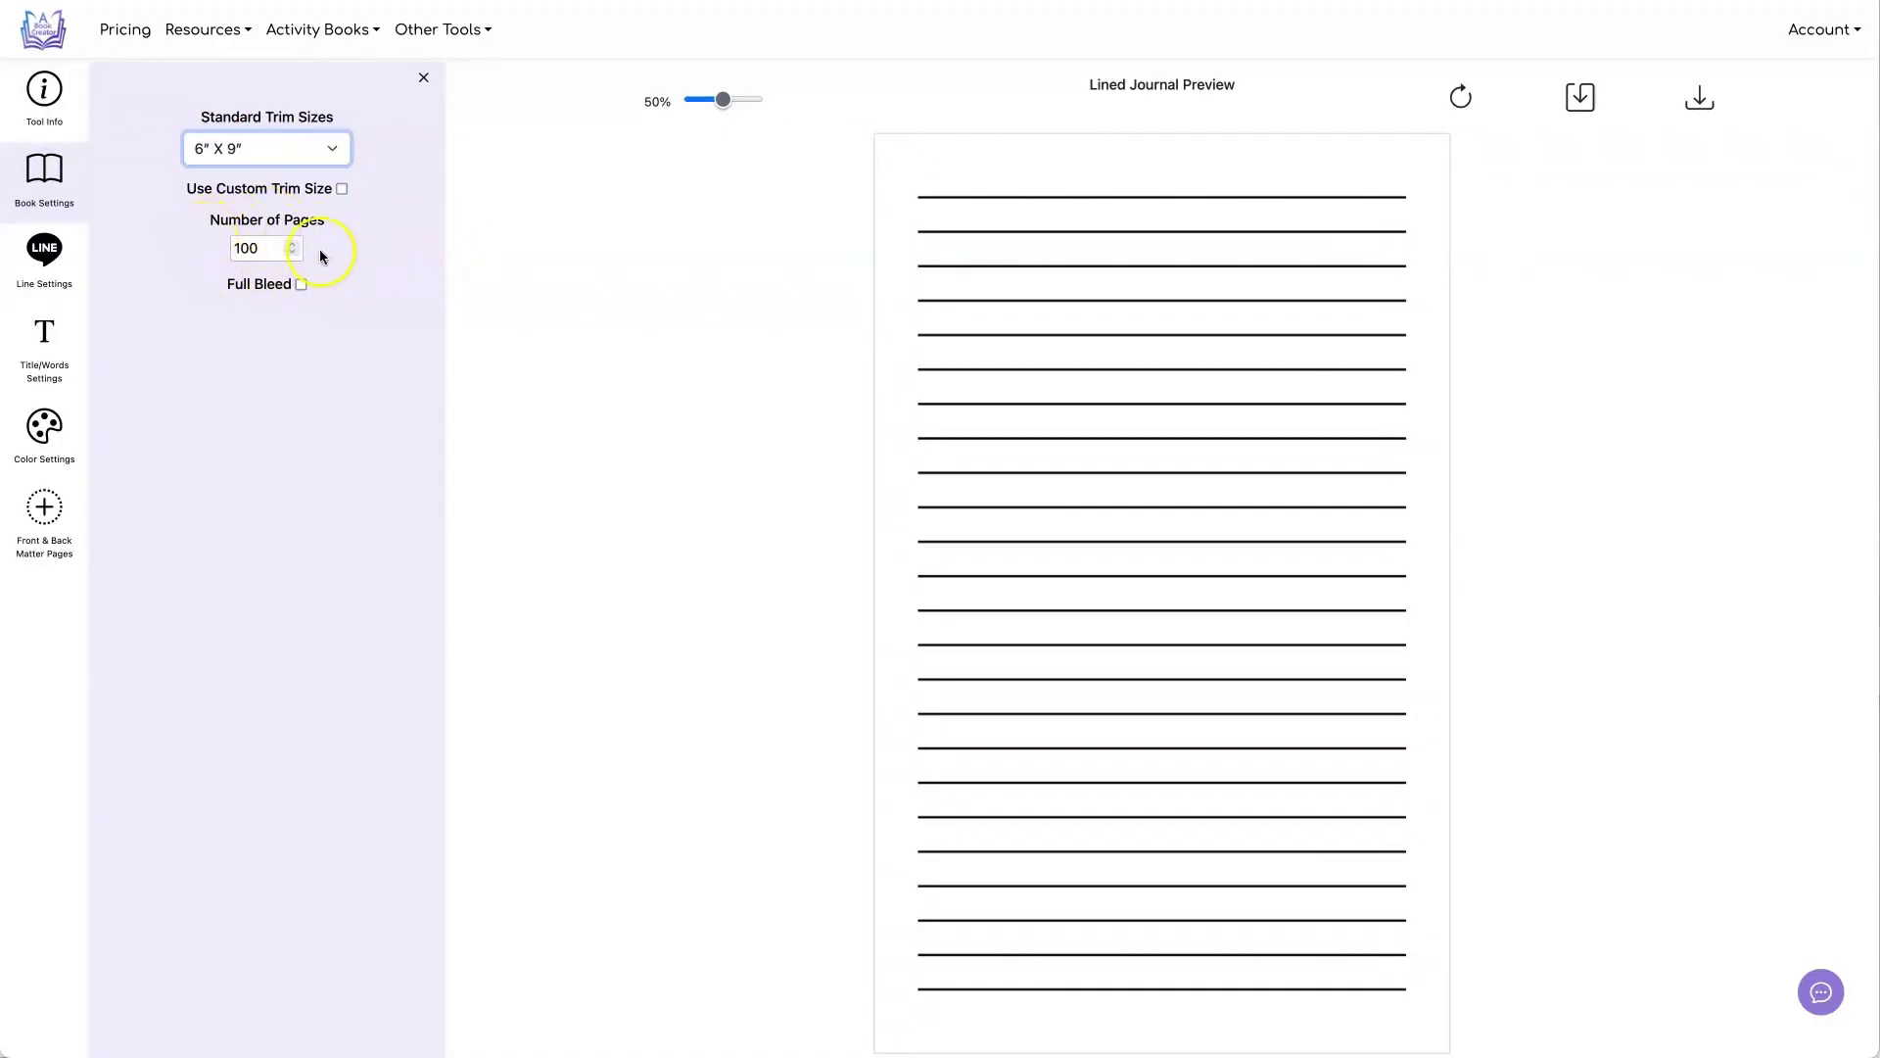
pyautogui.click(58, 253)
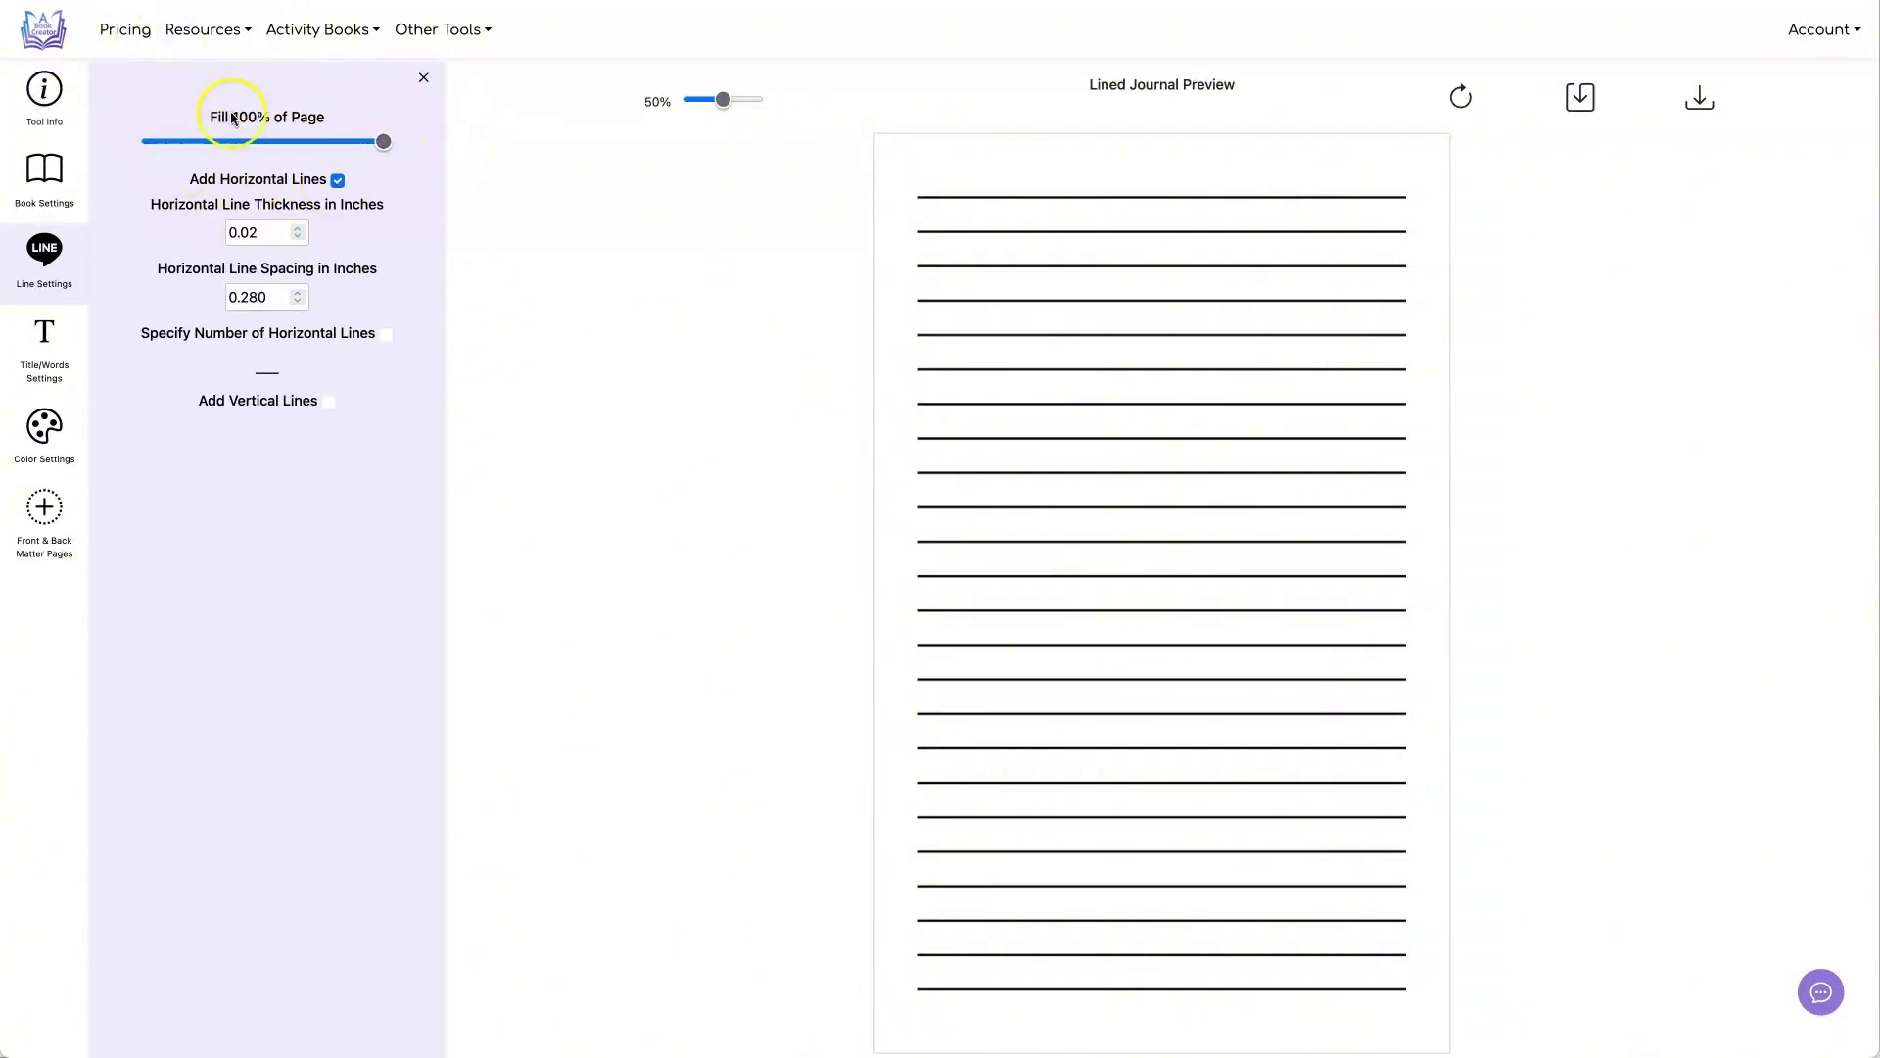
# - Shrink the lined area so the lines fill 90% of the page
pyautogui.moveTo(383, 143); pyautogui.dragTo(377, 143)
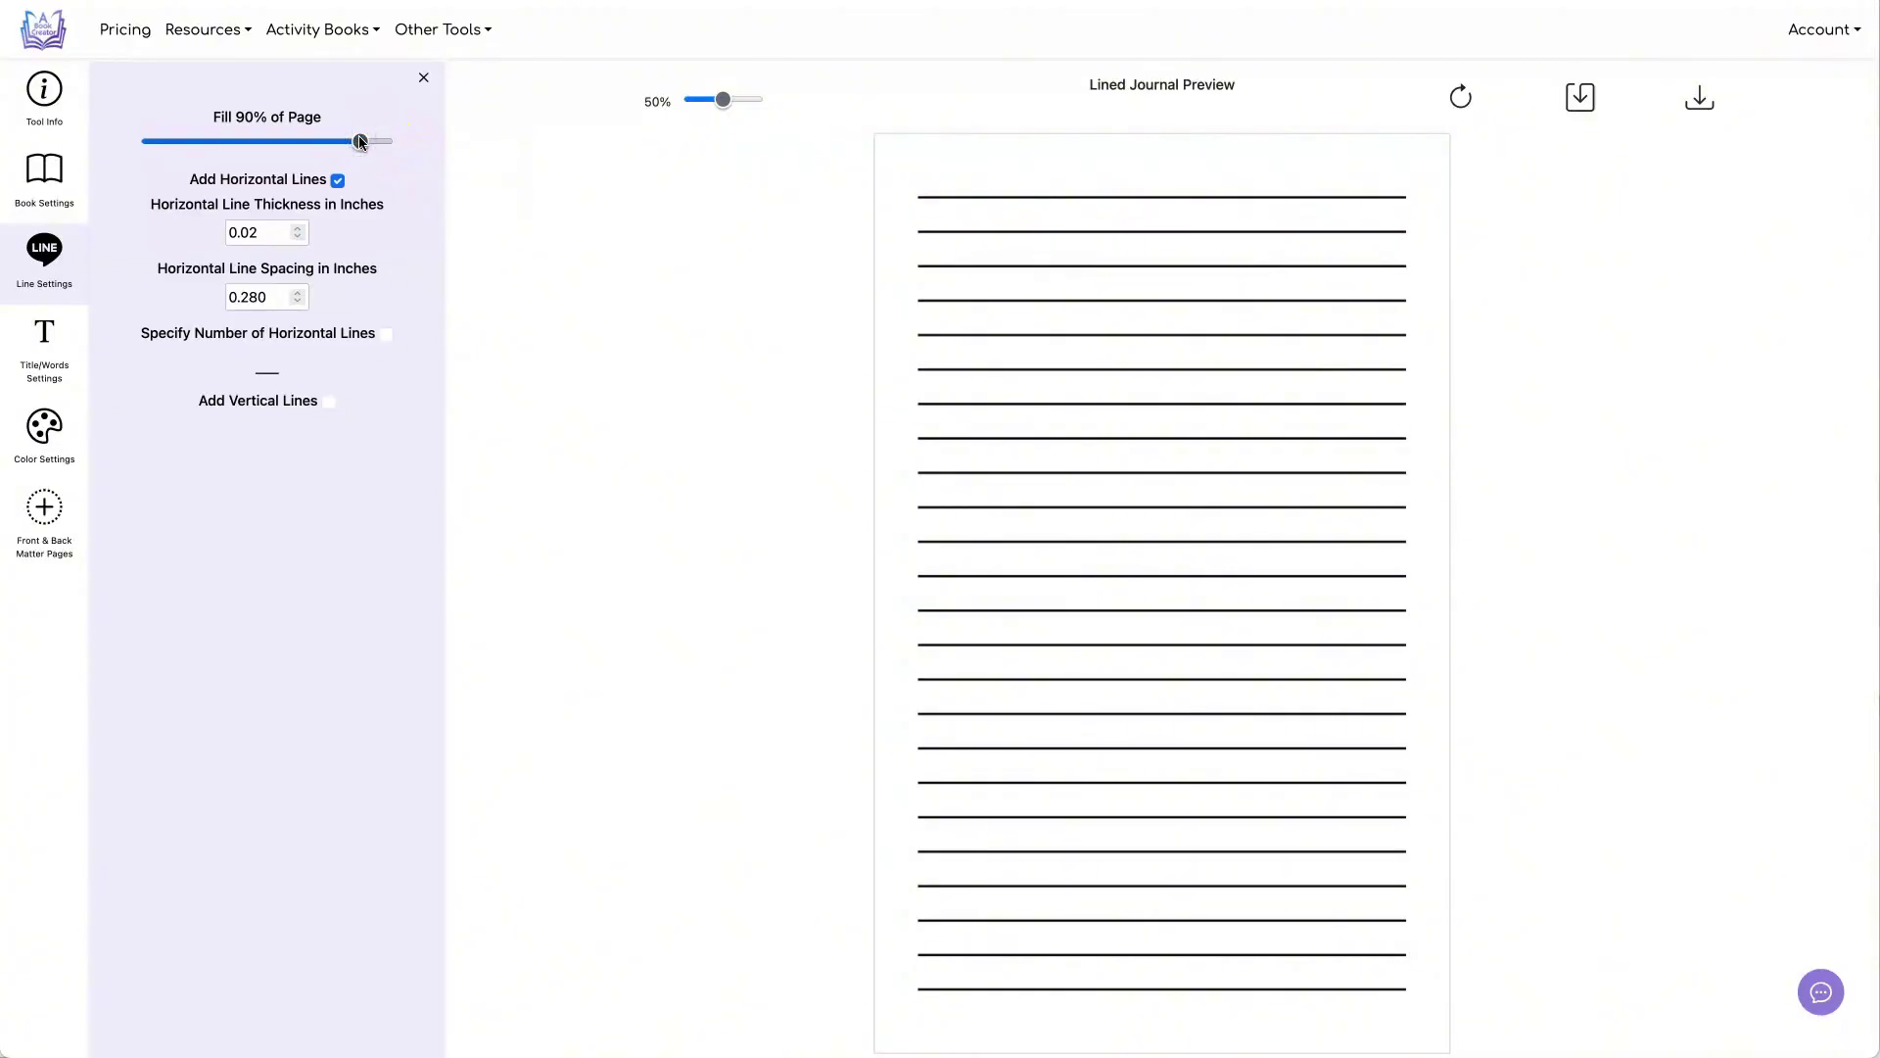
pyautogui.click(39, 335)
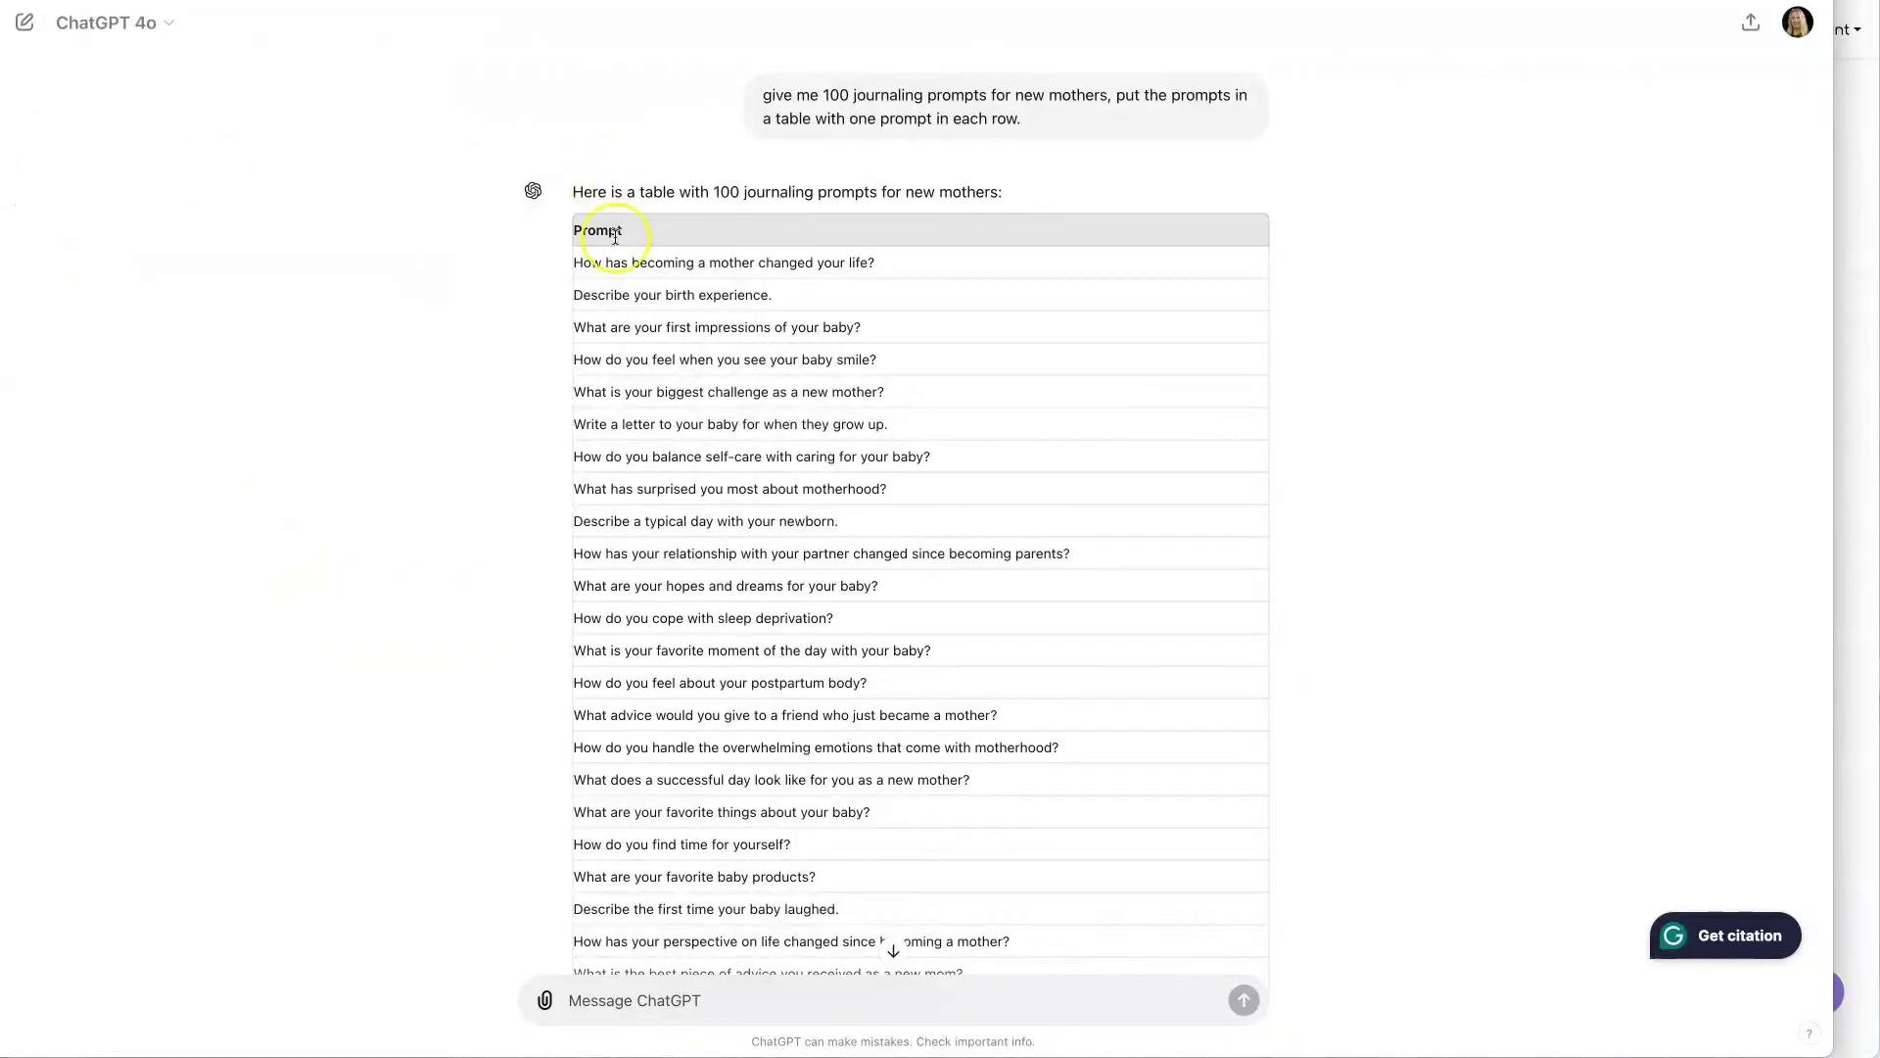
# - Copy every prompt row from ChatGPT's table and return to A Book Creator's empty prompts box
pyautogui.moveTo(578, 262); pyautogui.dragTo(886, 948)
pyautogui.moveTo(1040, 823); pyautogui.dragTo(1001, 749)
pyautogui.click(240, 128)
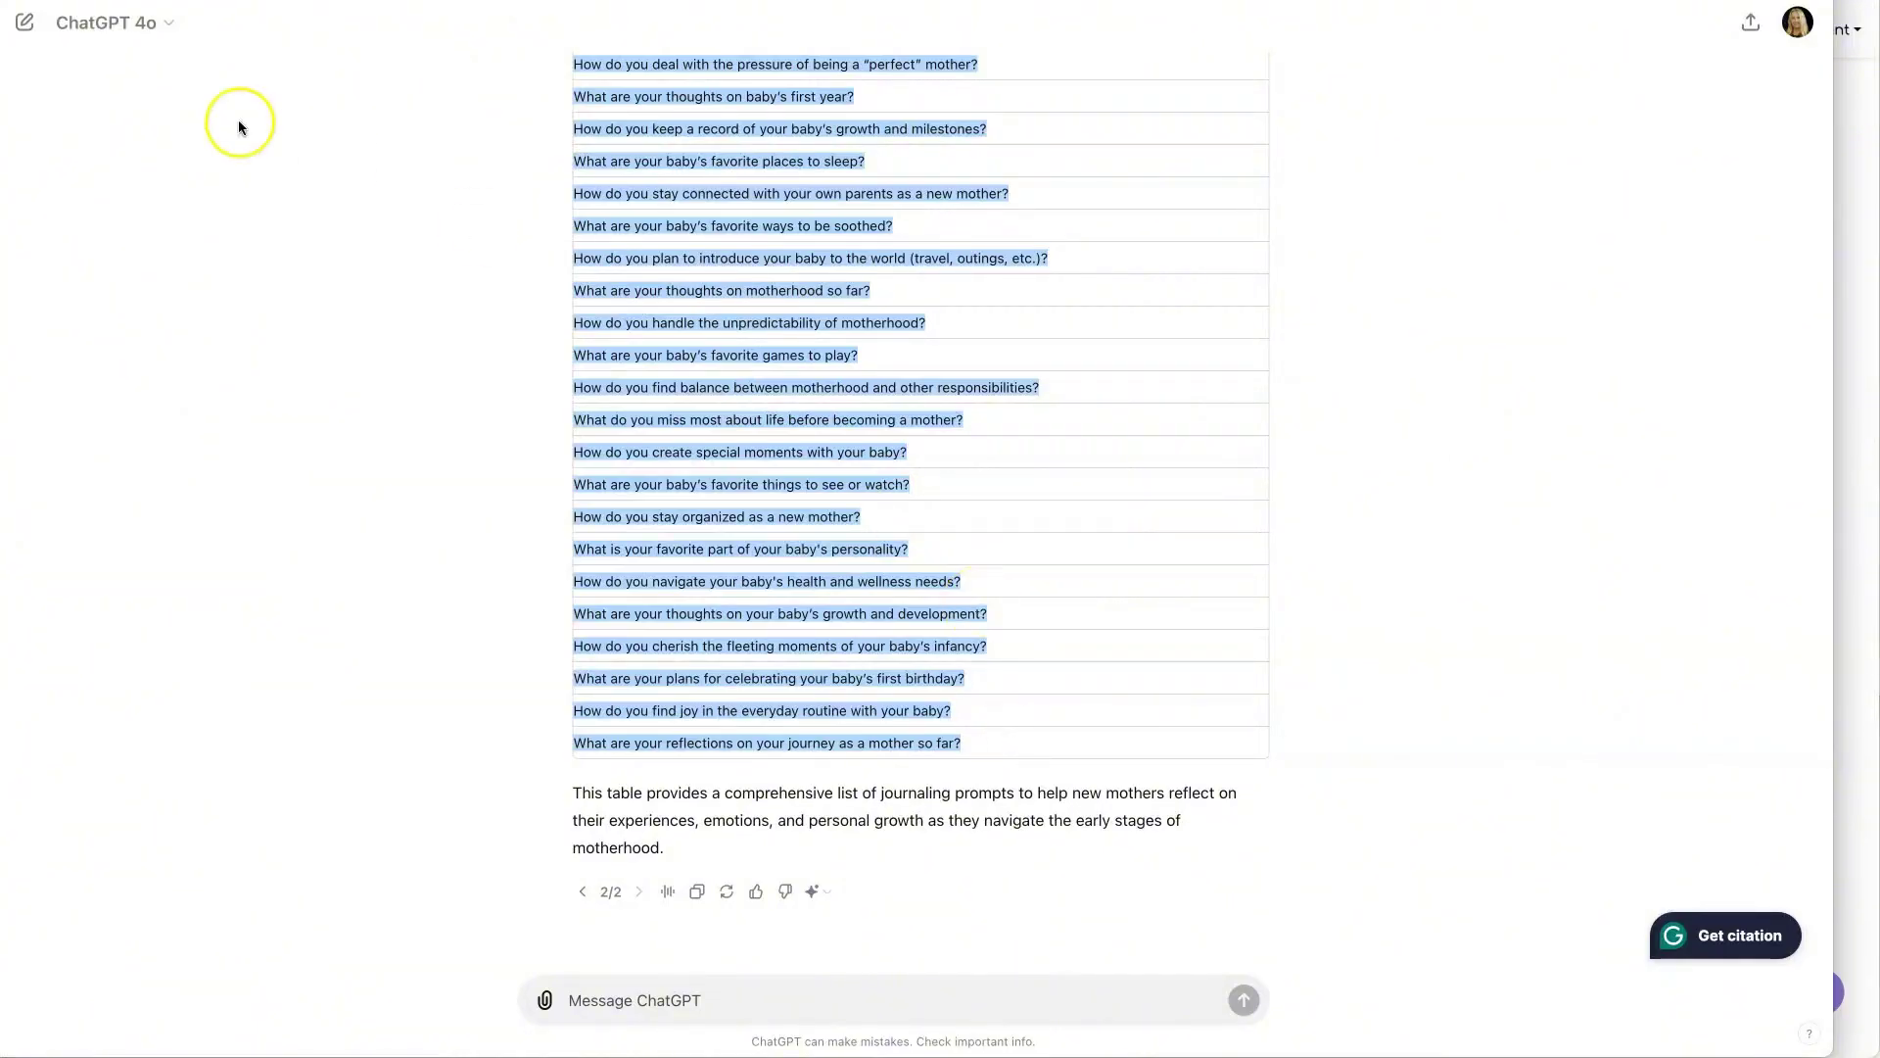
pyautogui.click(1850, 220)
pyautogui.click(251, 510)
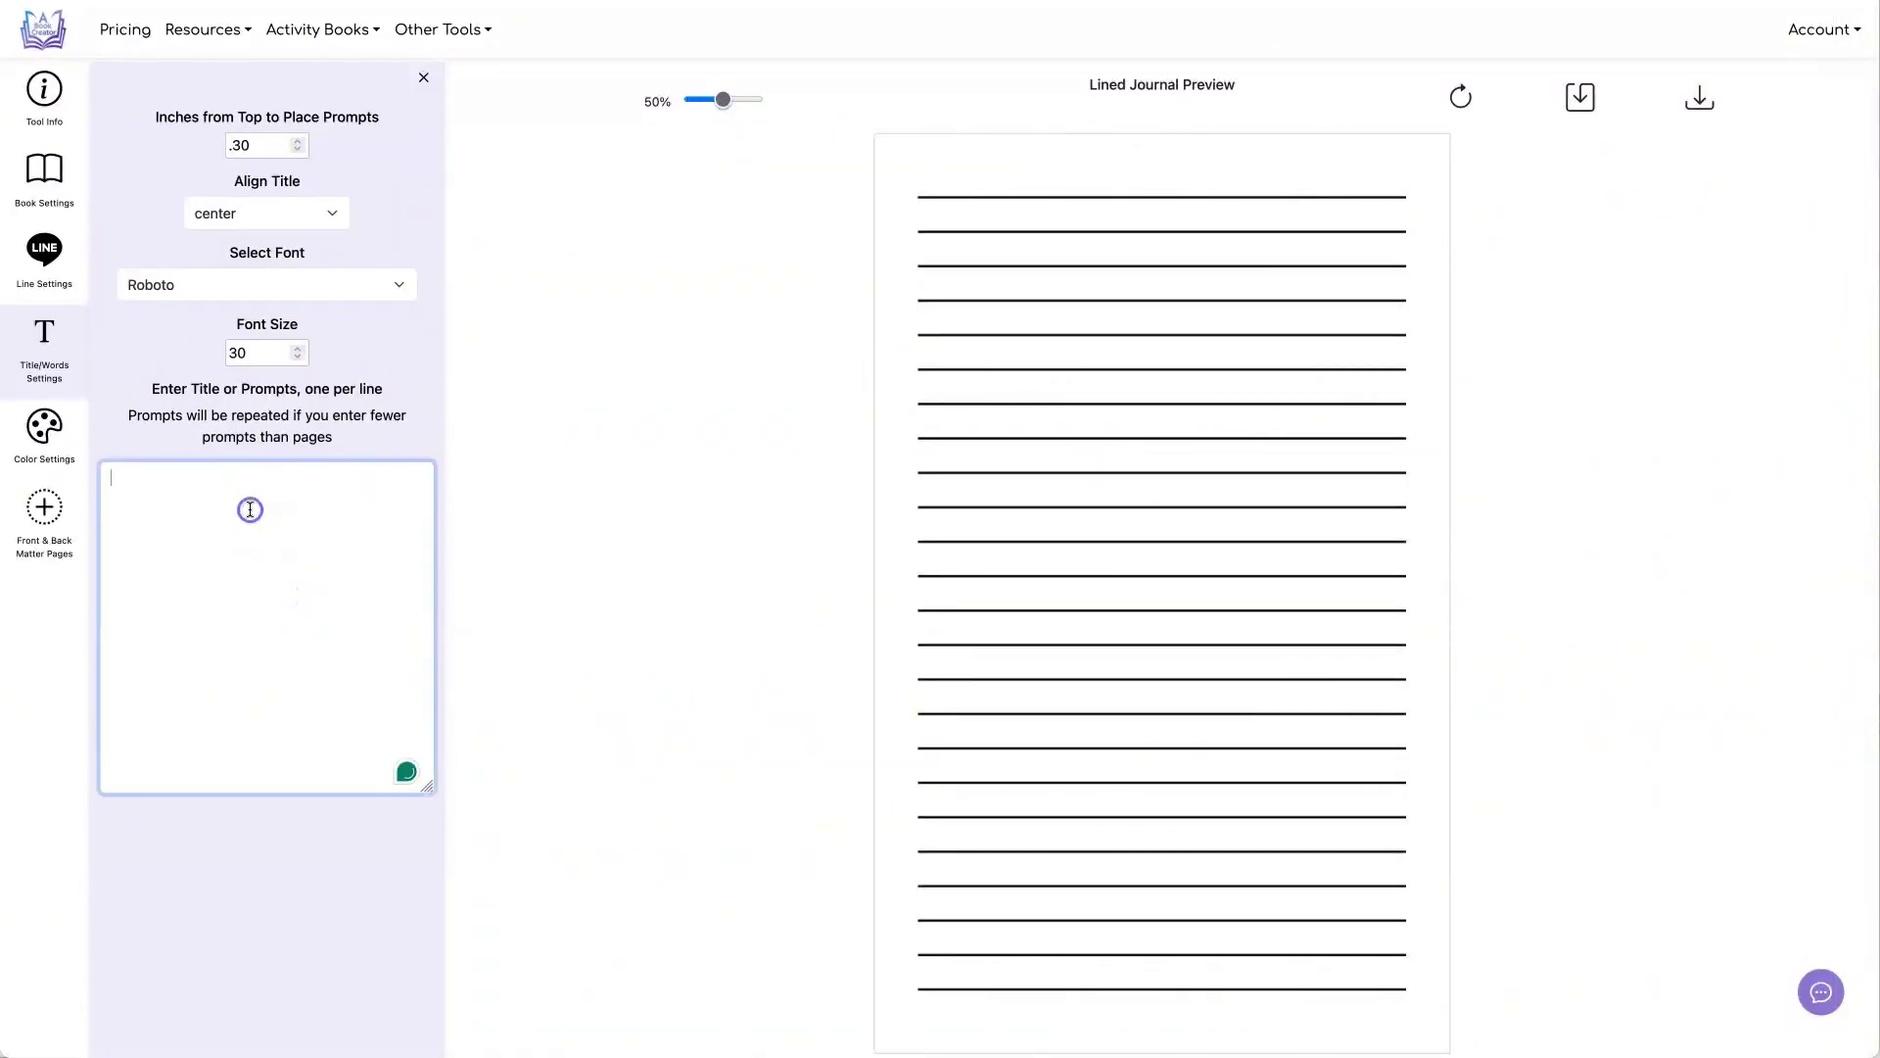
# - Paste the prompts and style them in Yesteryear-Regular at font size 22
pyautogui.hotkey('ctrl', 'v')
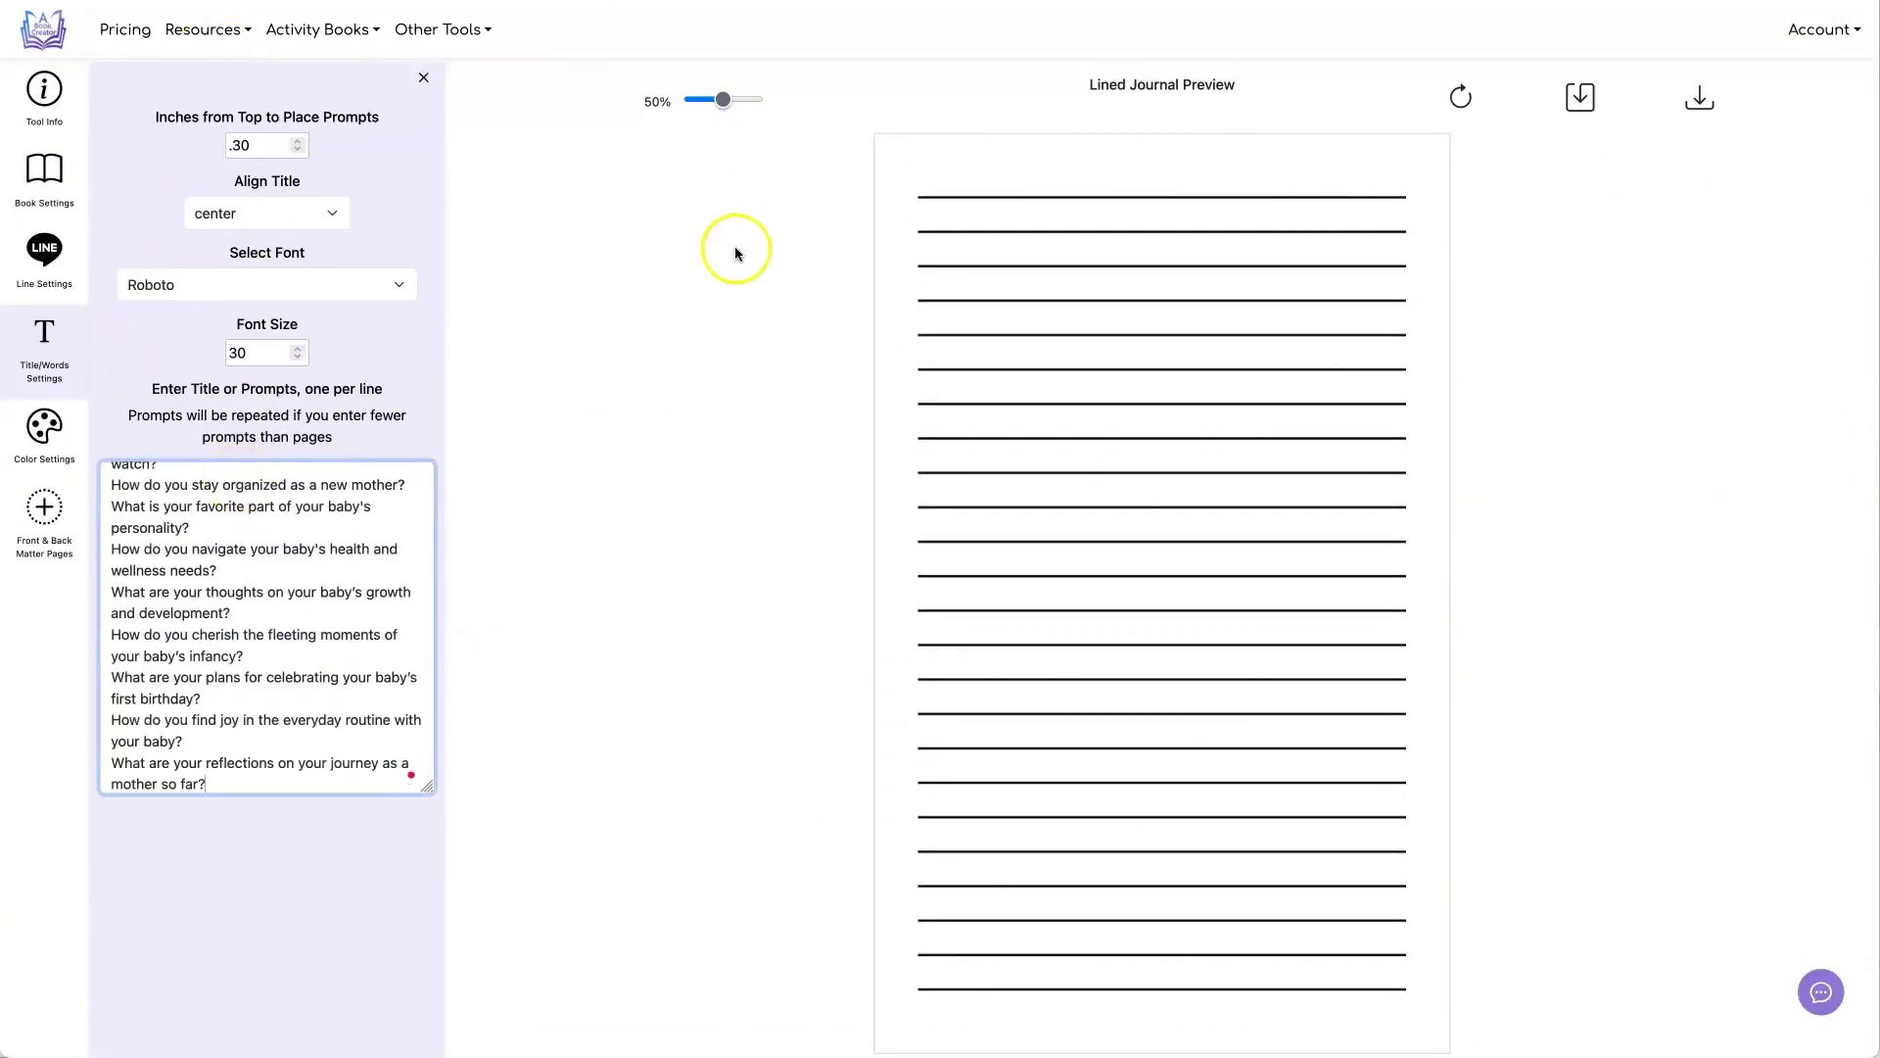
pyautogui.click(1461, 95)
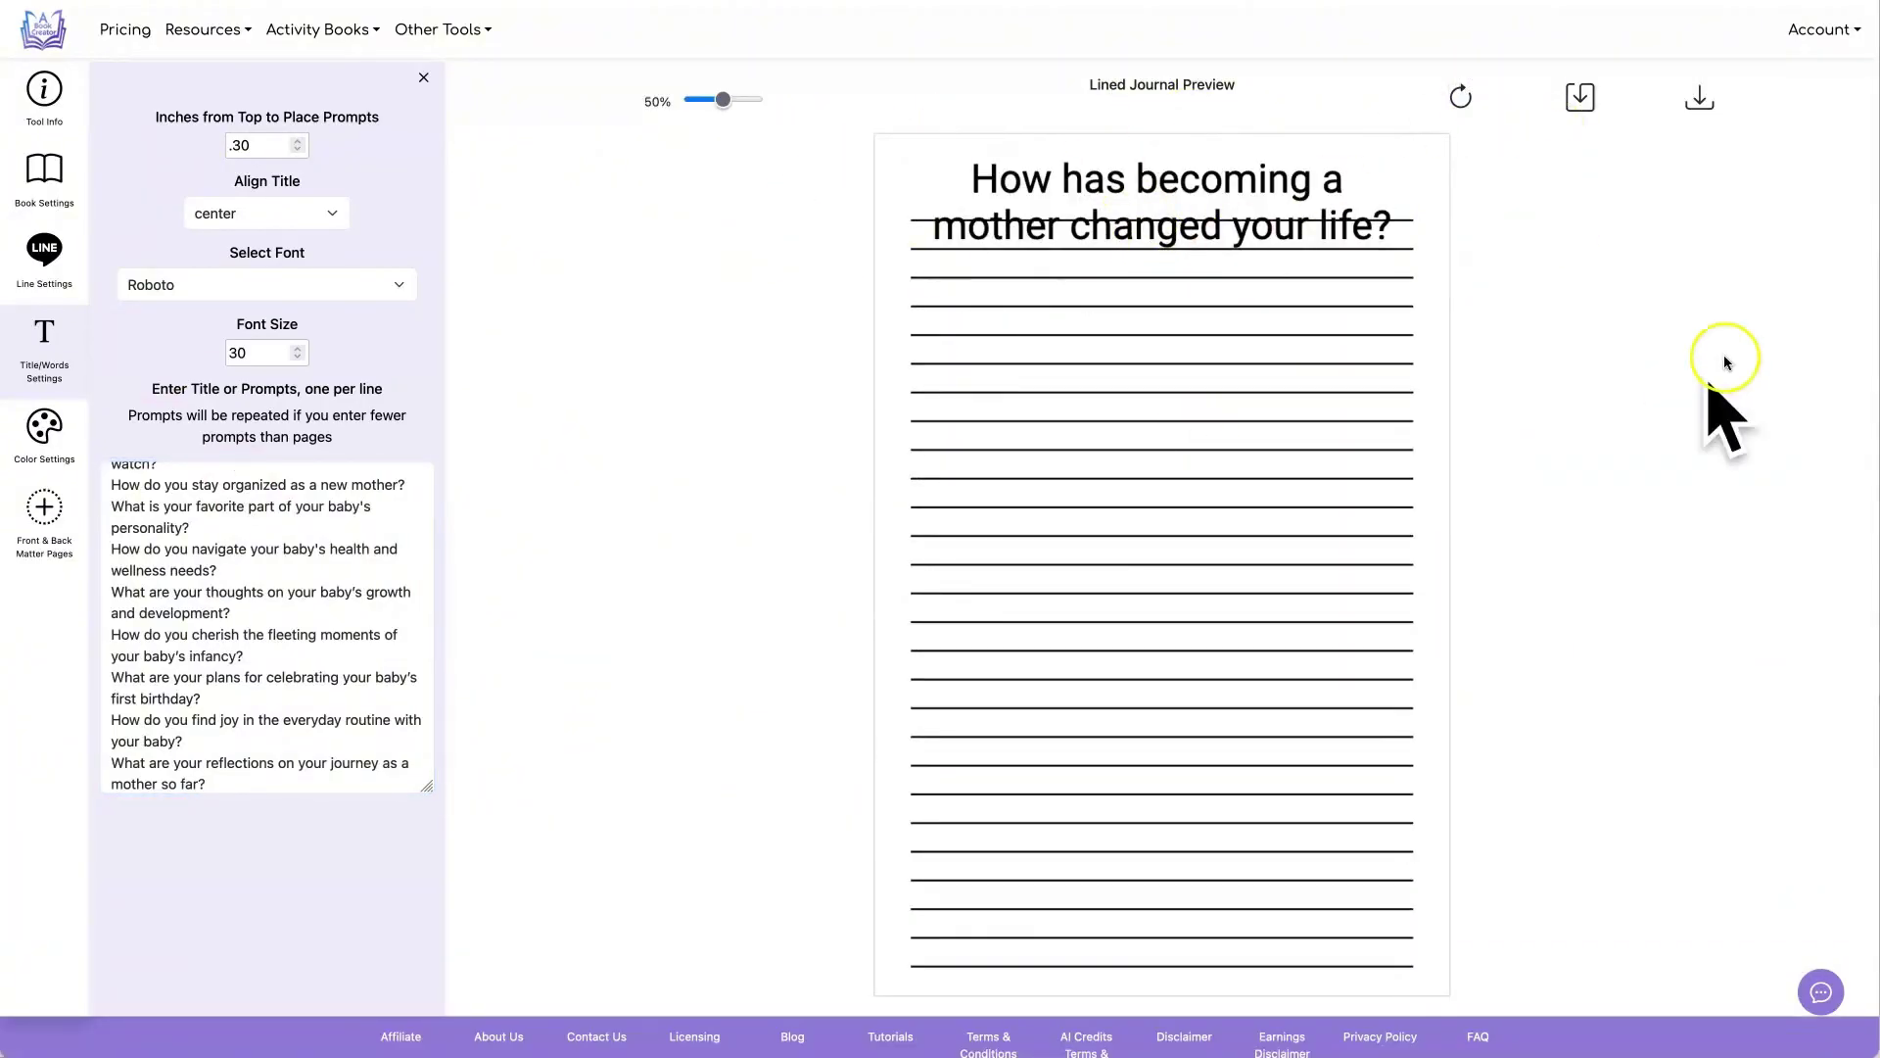
pyautogui.moveTo(209, 349); pyautogui.dragTo(259, 352)
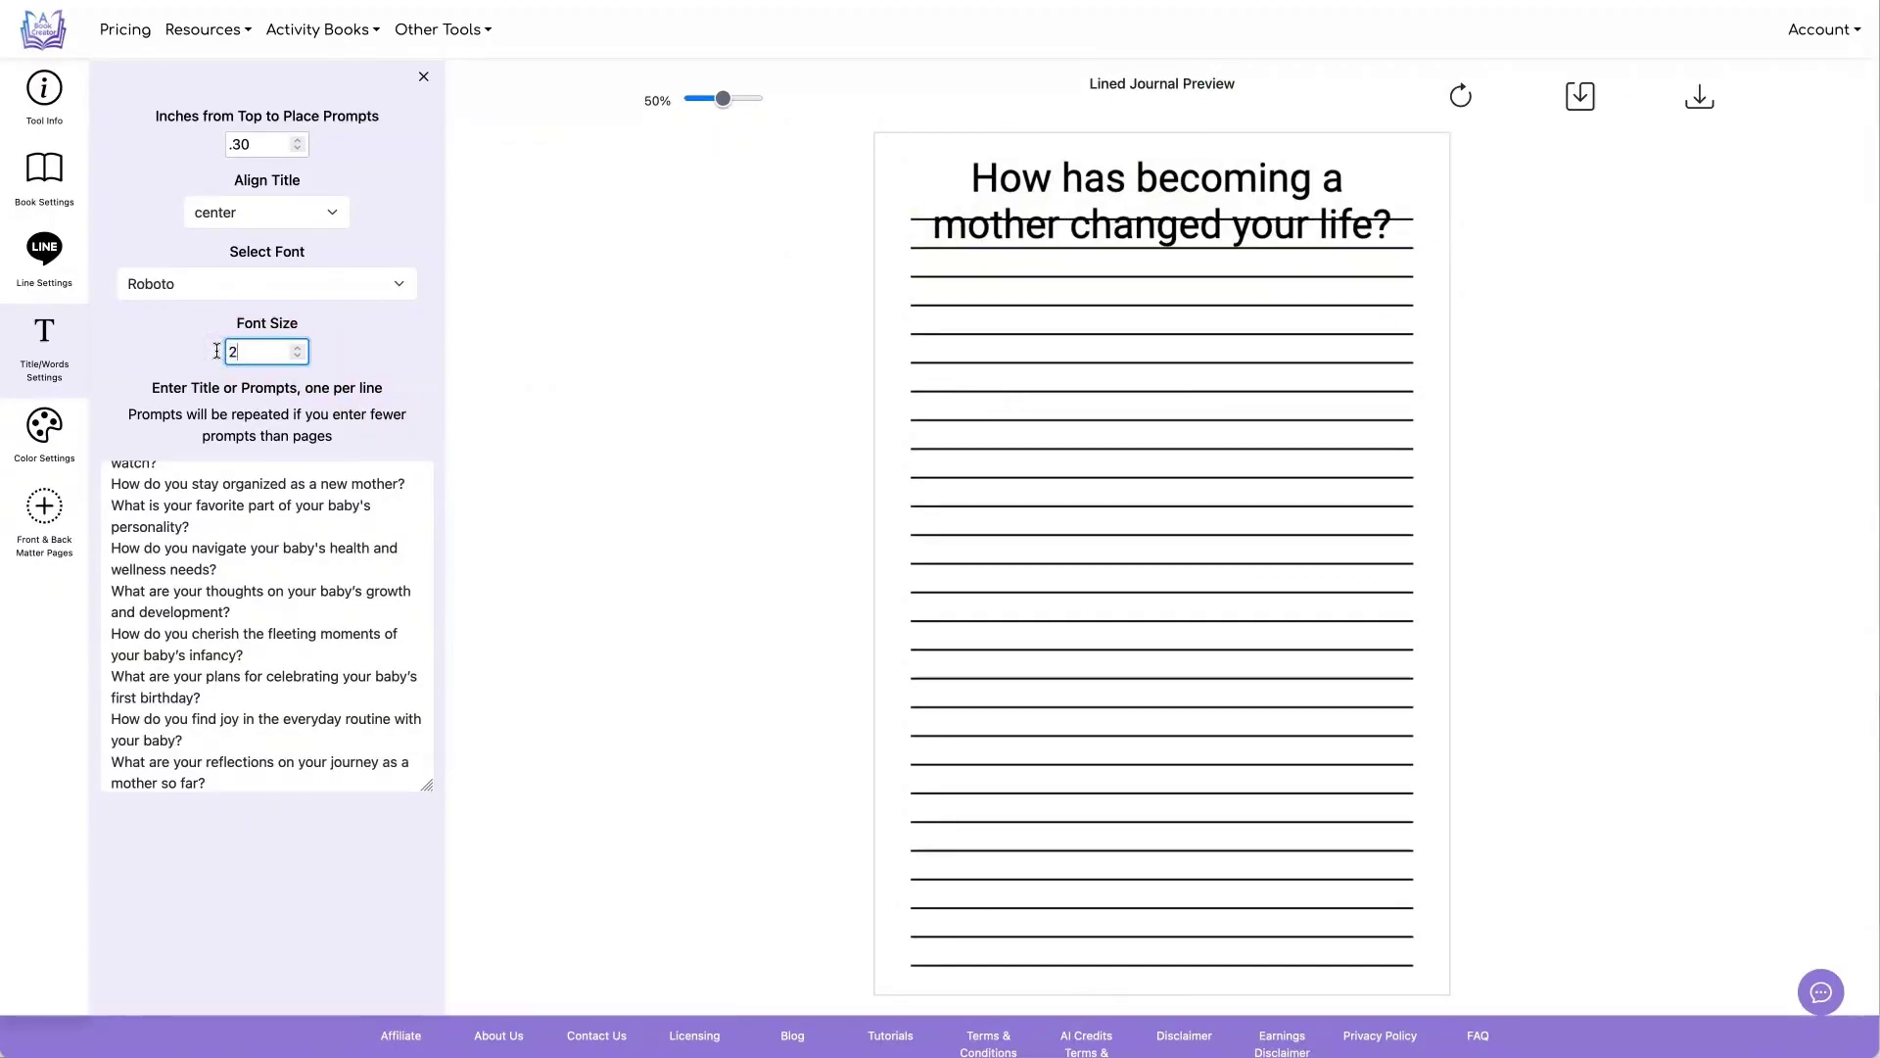
pyautogui.click(377, 294)
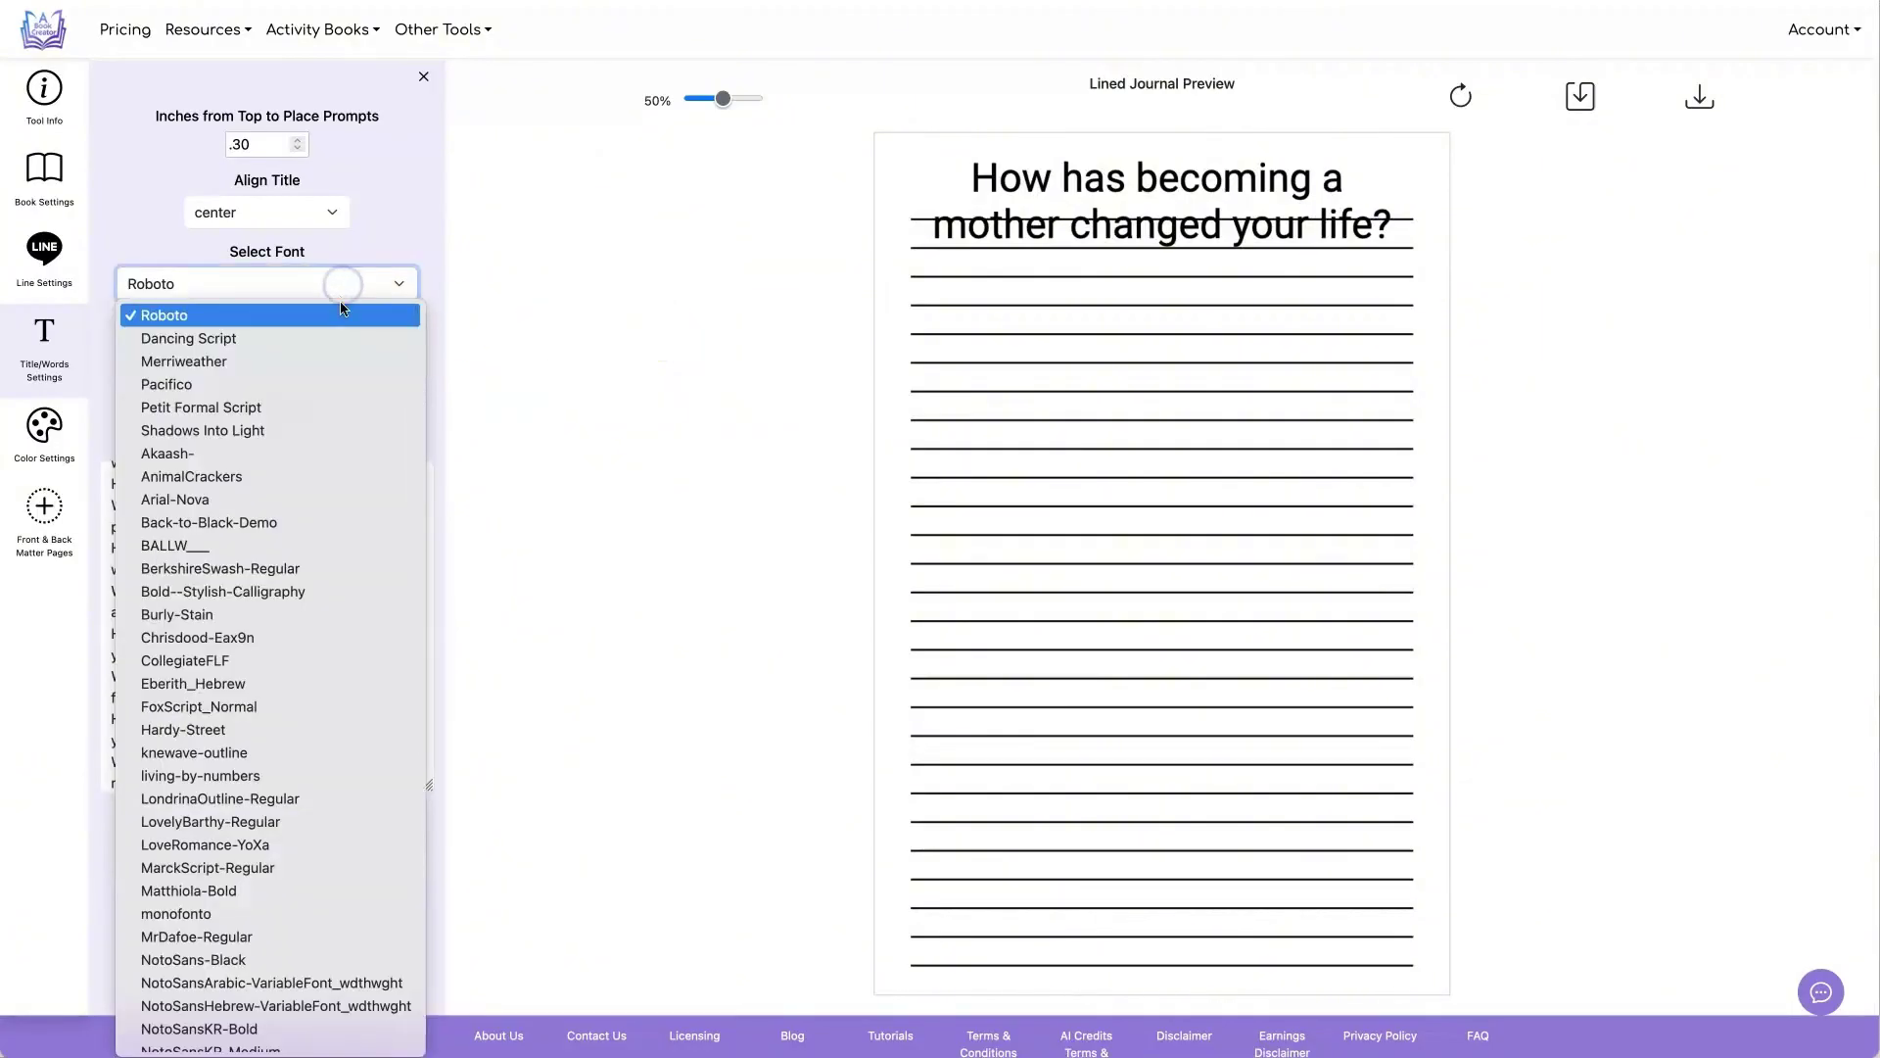
pyautogui.scroll(-5, 328, 494)
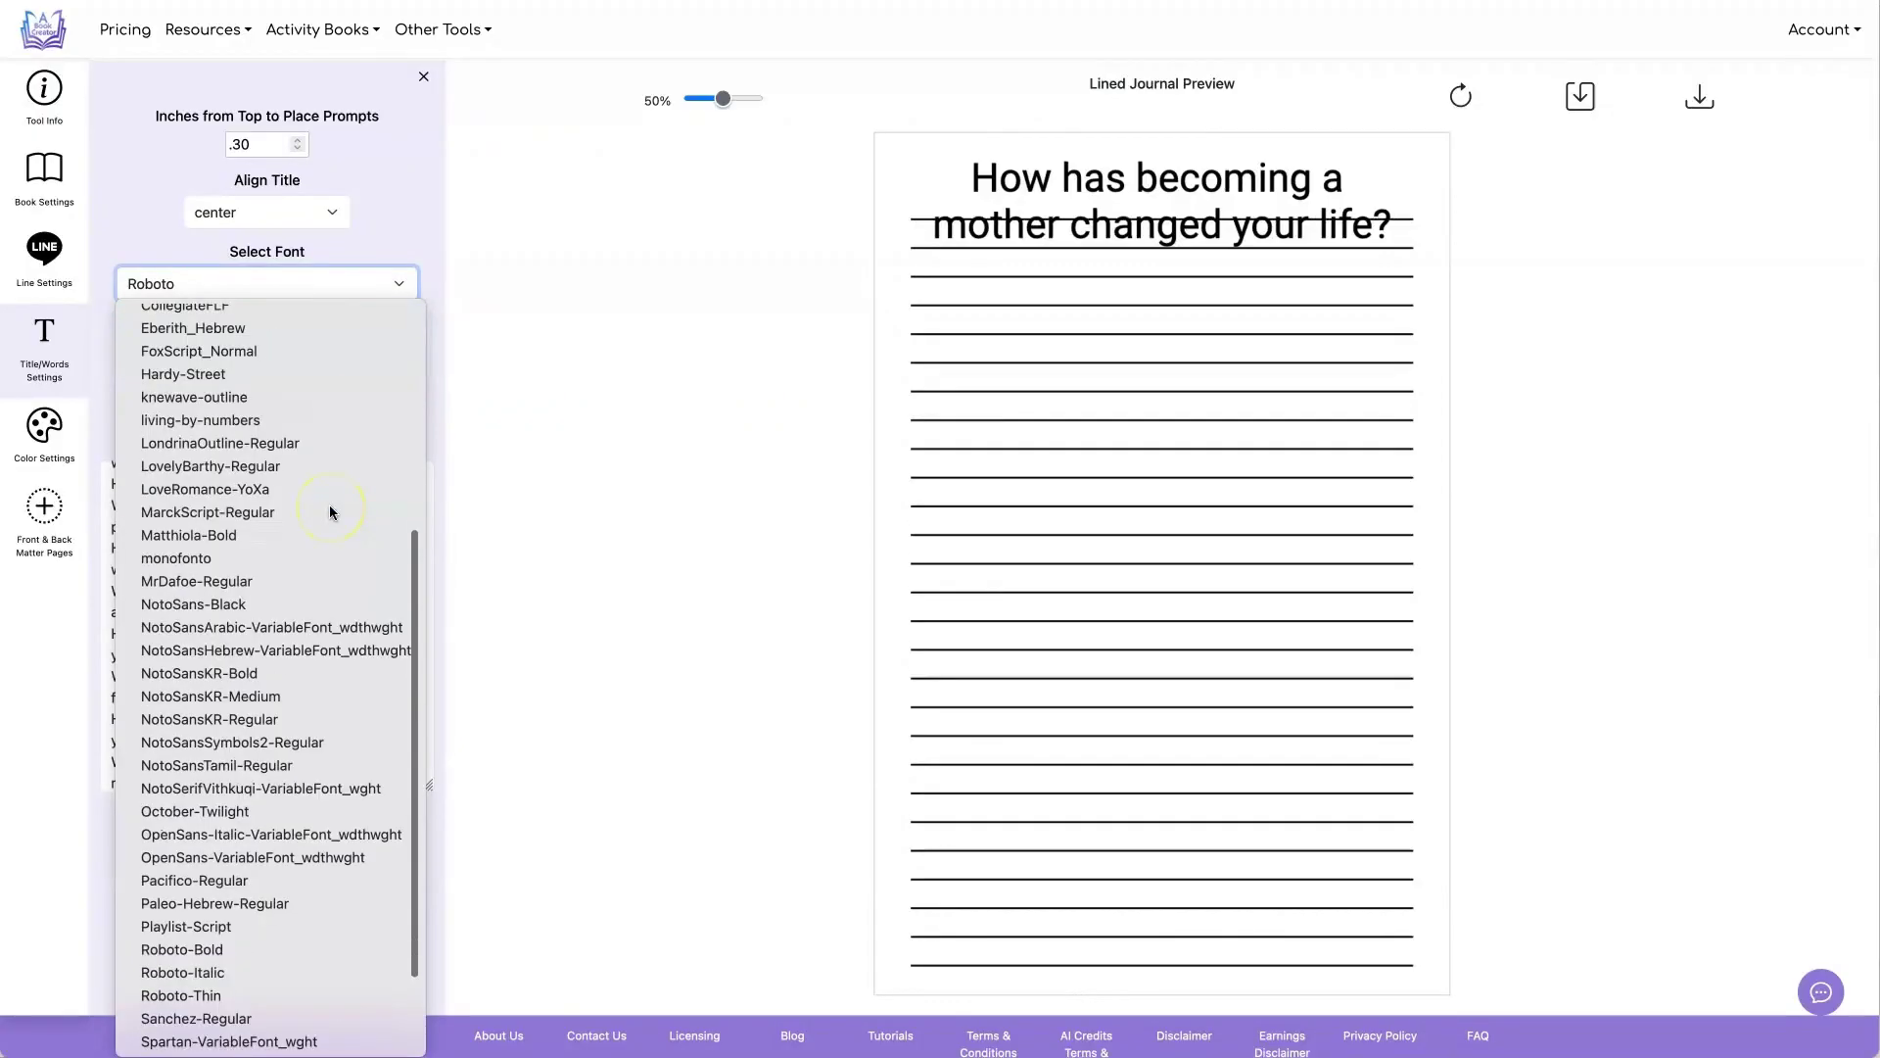
pyautogui.click(206, 1040)
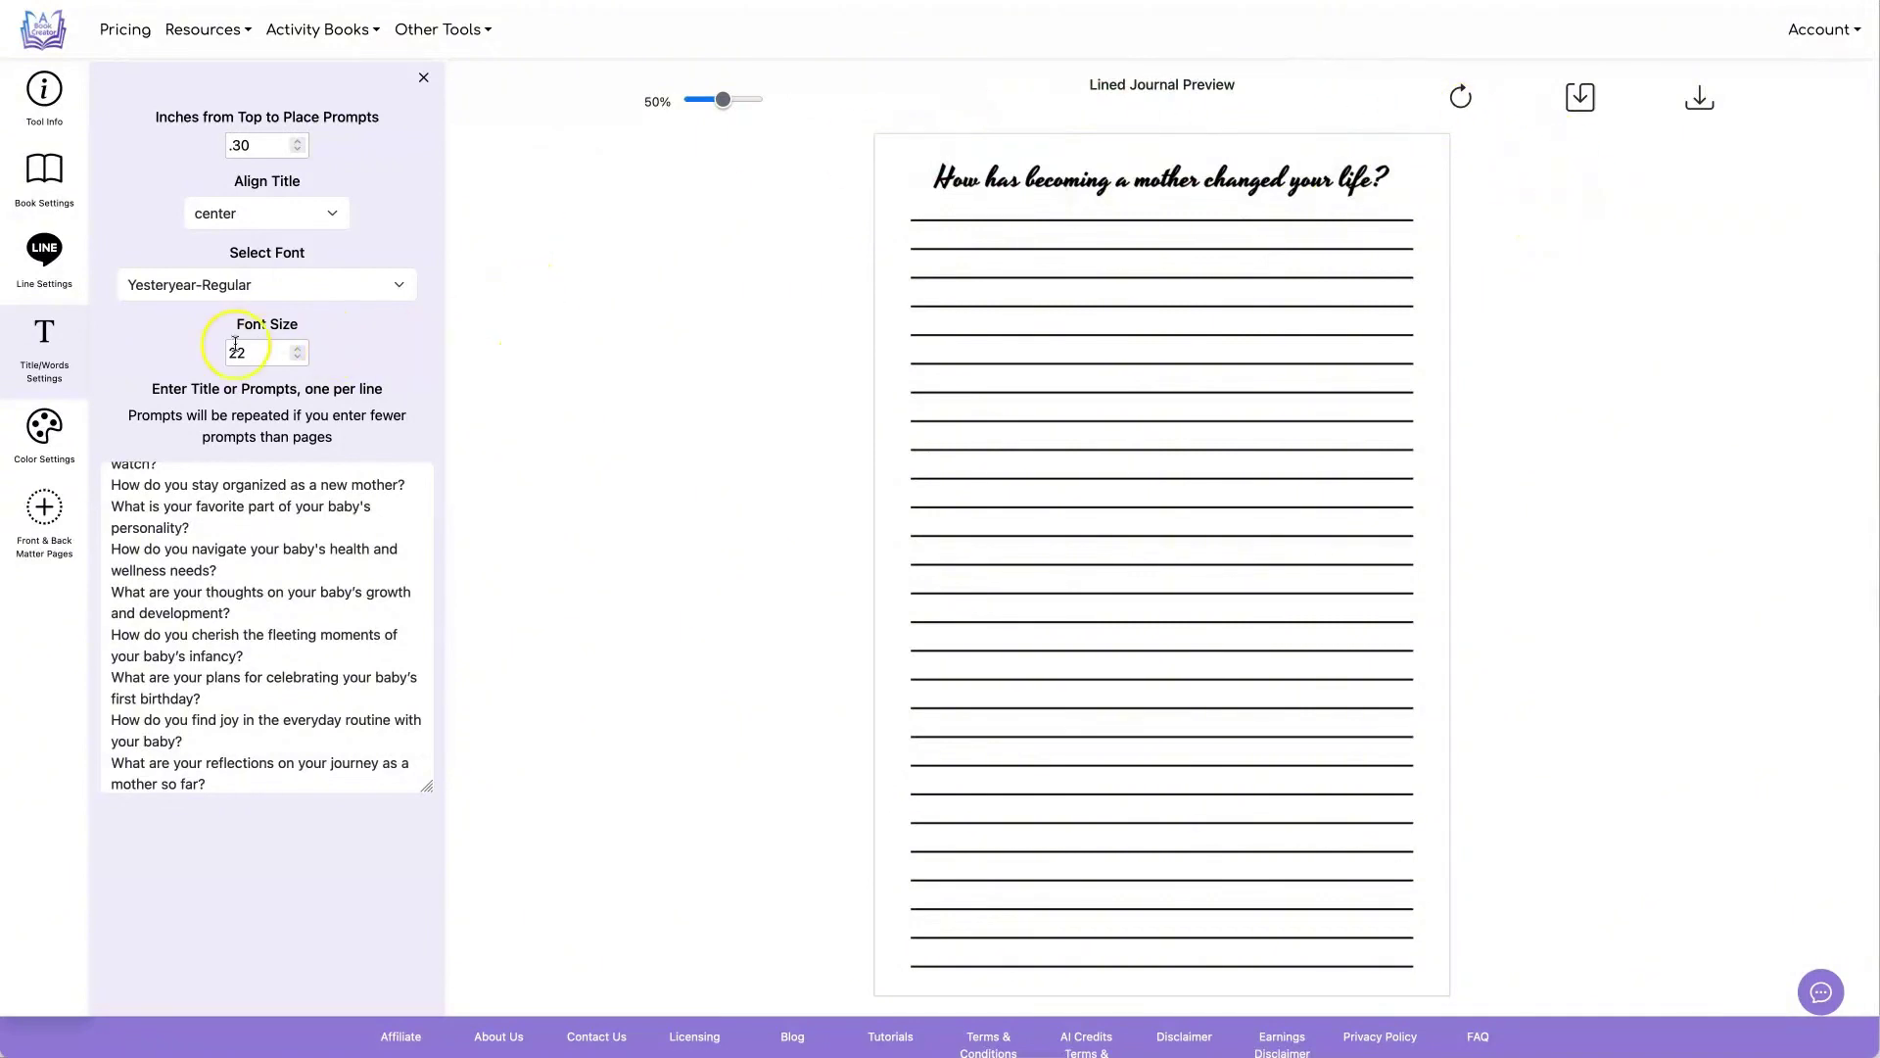
# - Download the journal PDF, review its prompt pages in Preview, and close it
pyautogui.click(1700, 101)
pyautogui.click(982, 231)
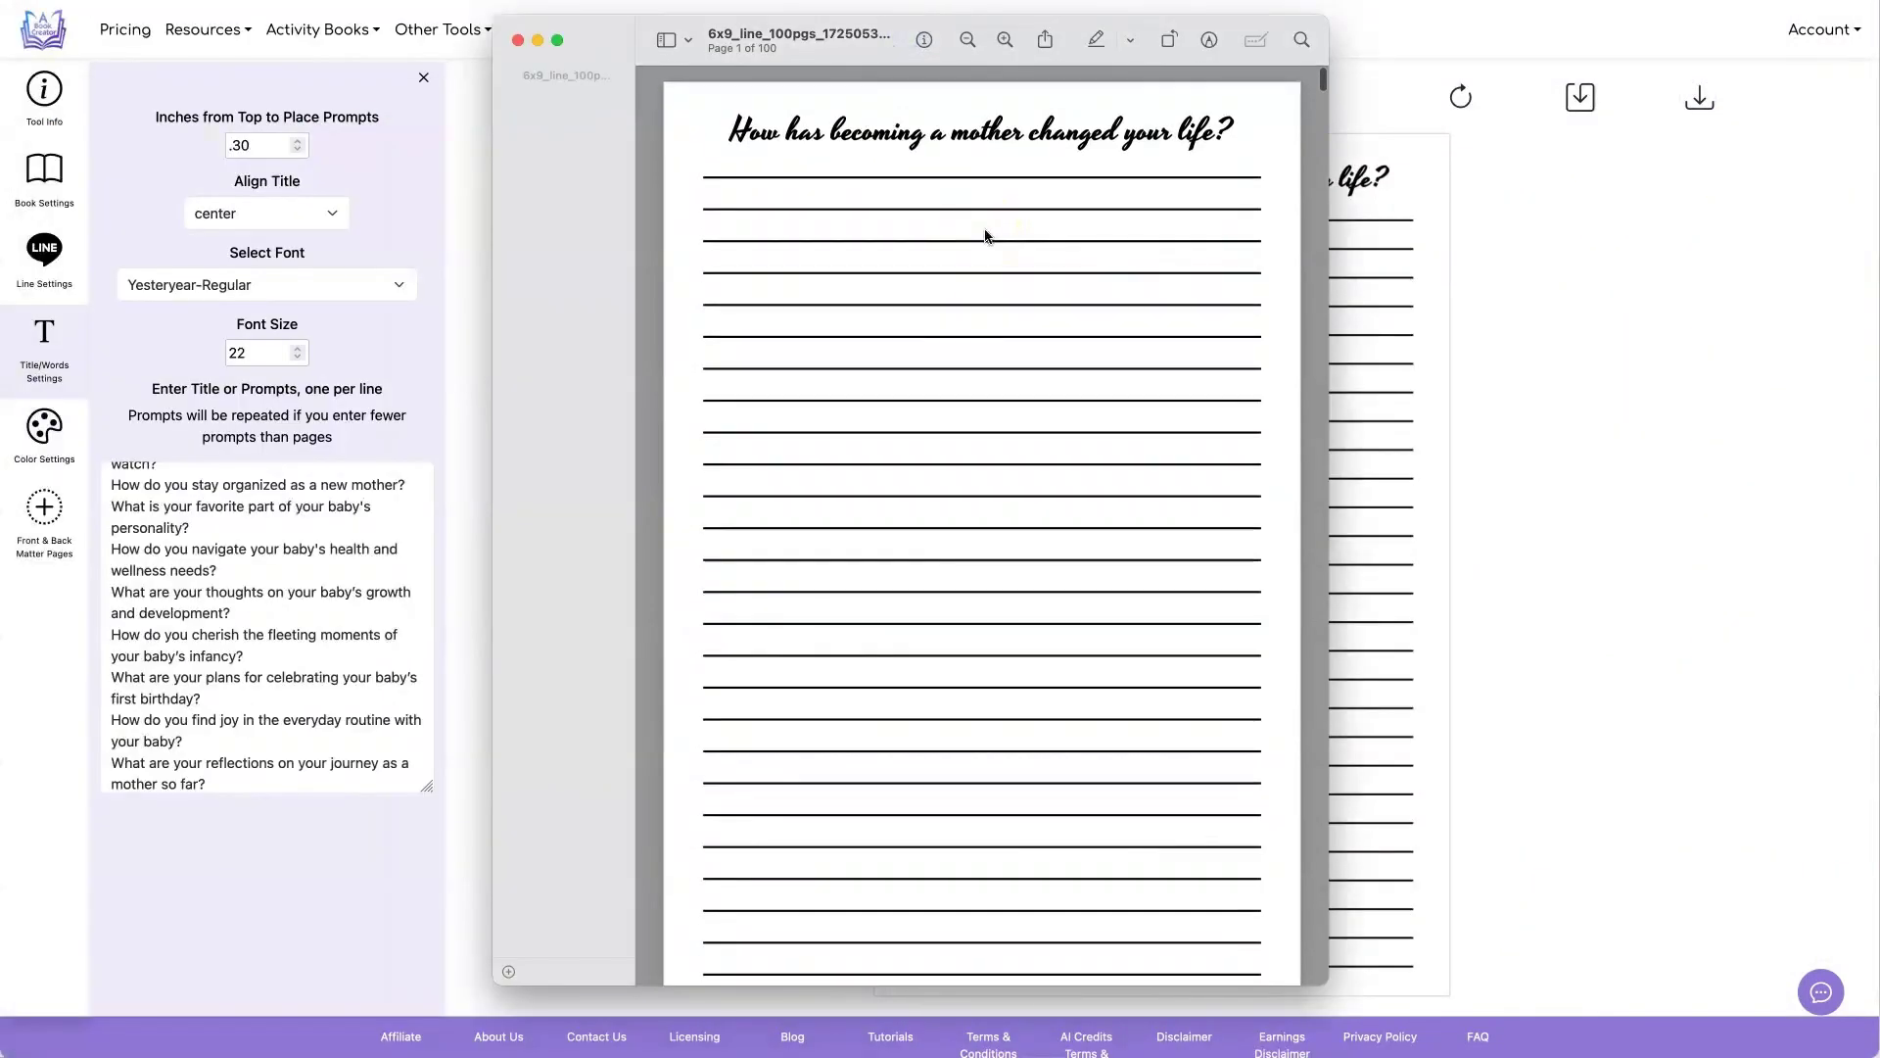
pyautogui.scroll(-20, 984, 235)
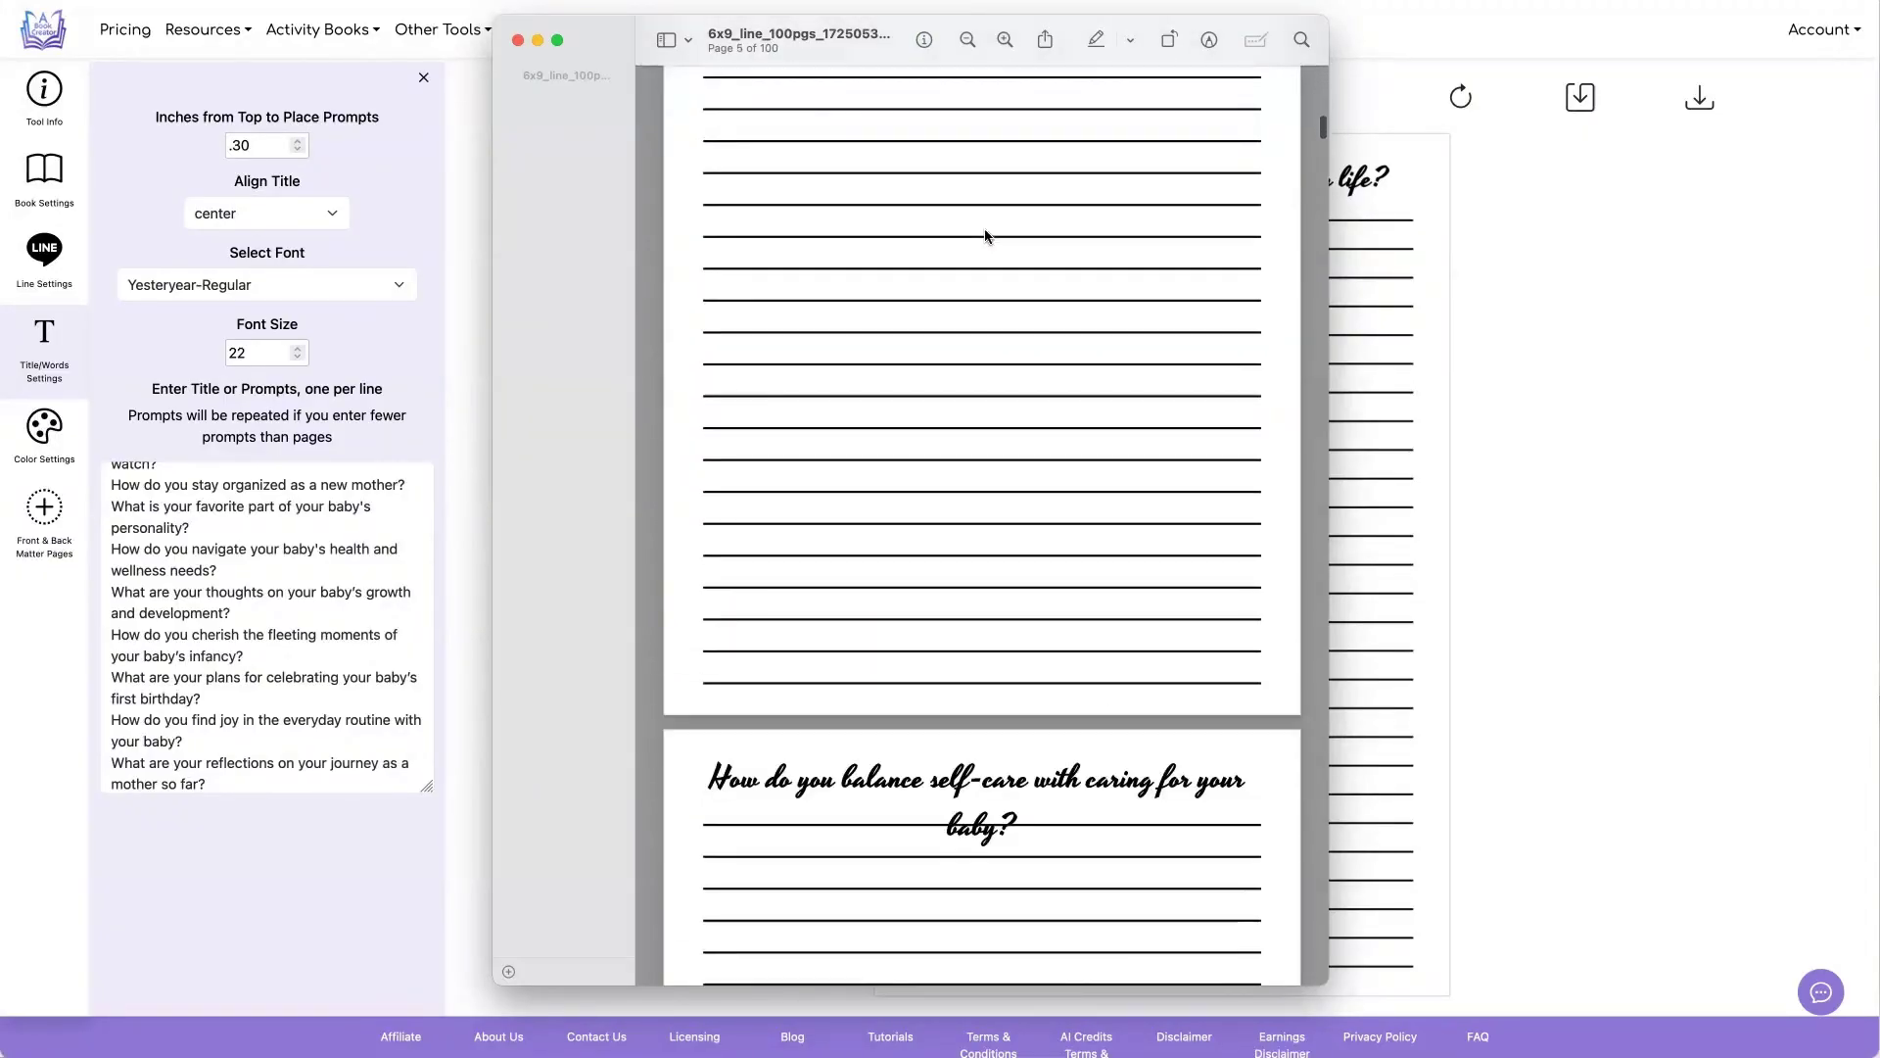
pyautogui.scroll(-20, 984, 235)
pyautogui.moveTo(715, 419); pyautogui.dragTo(1186, 476)
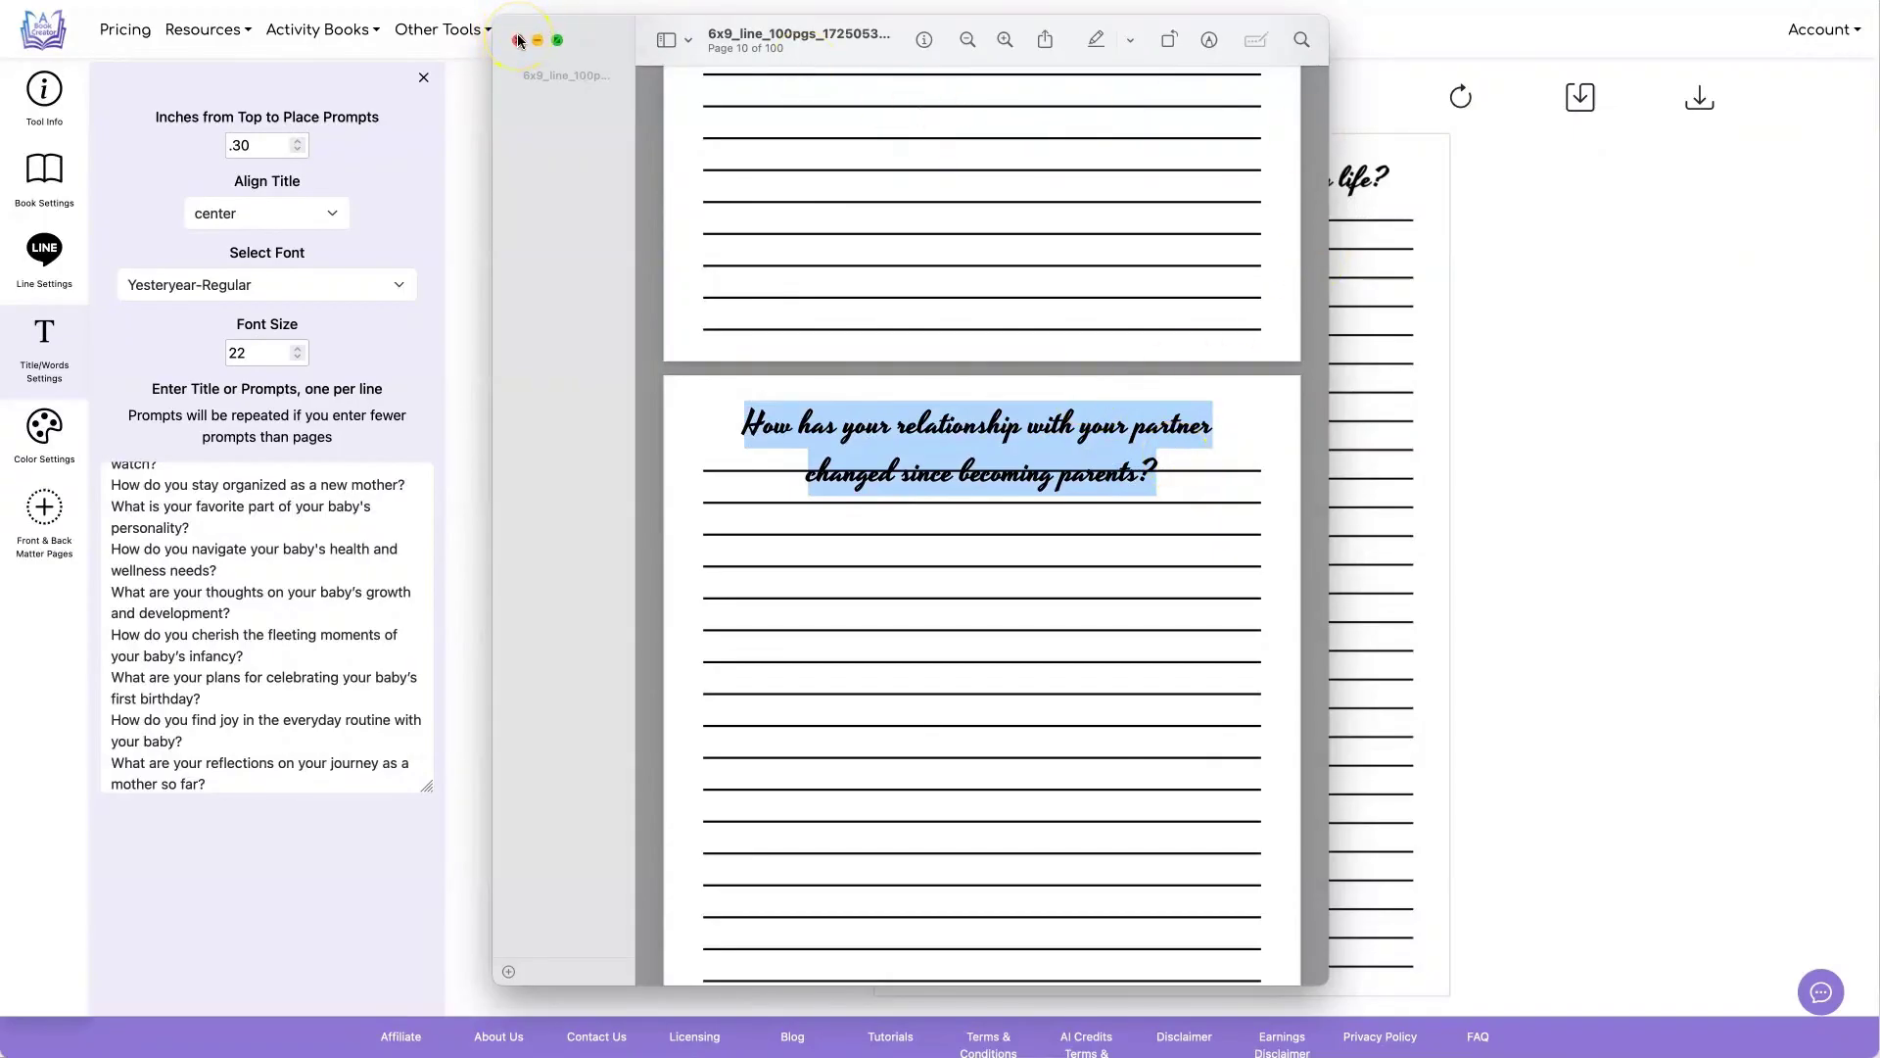
pyautogui.click(912, 570)
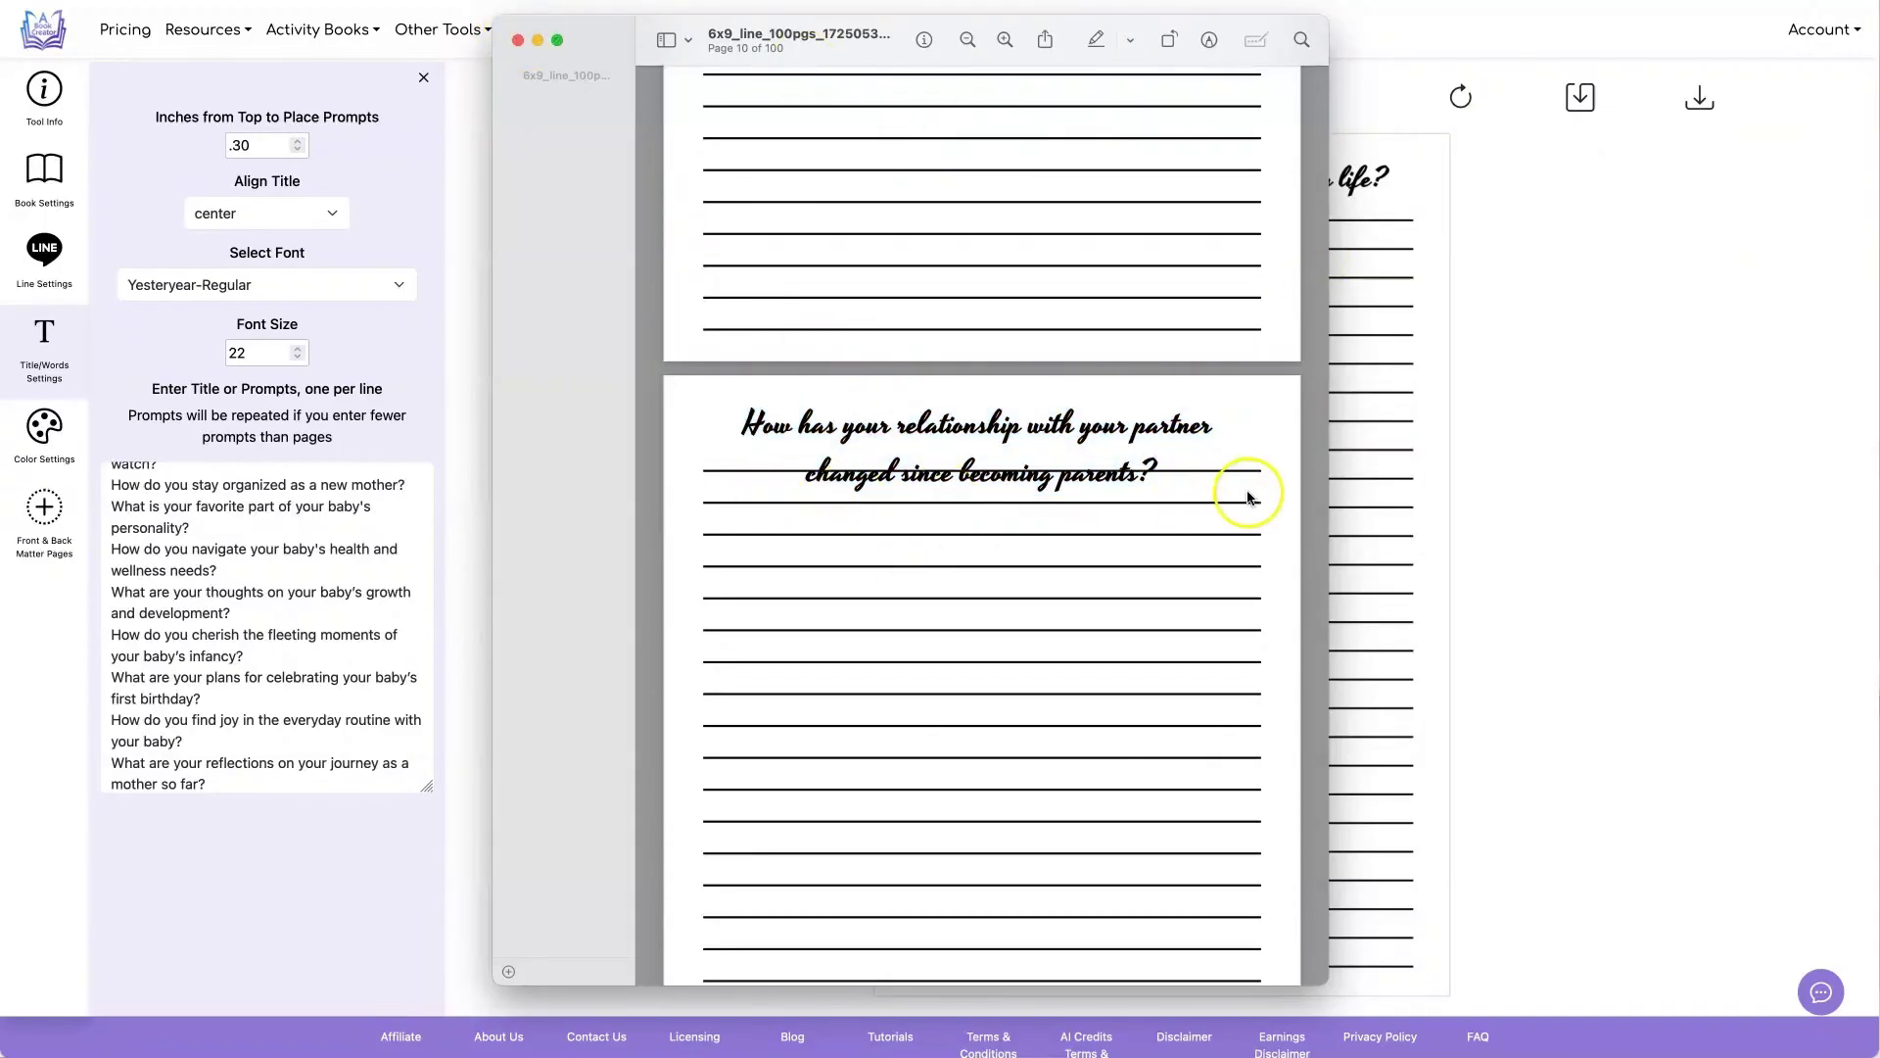
pyautogui.scroll(-10, 866, 498)
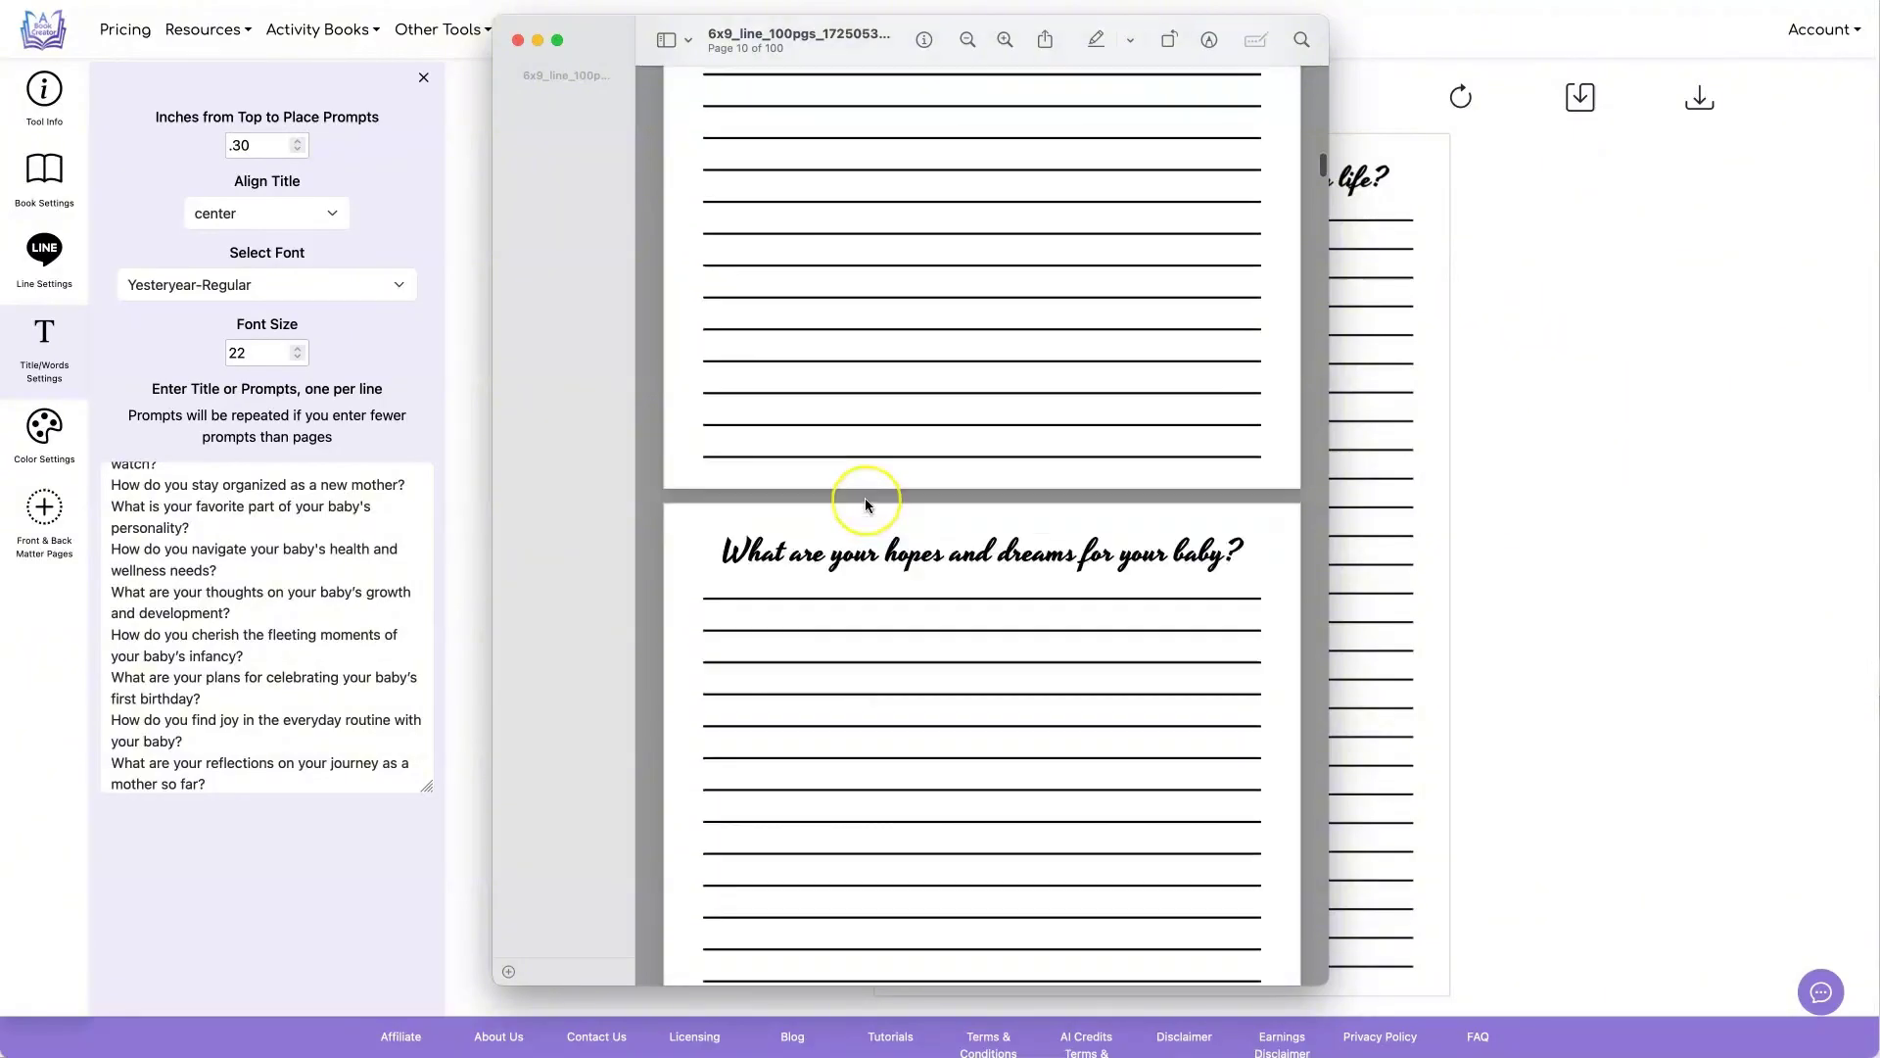
pyautogui.scroll(-10, 866, 505)
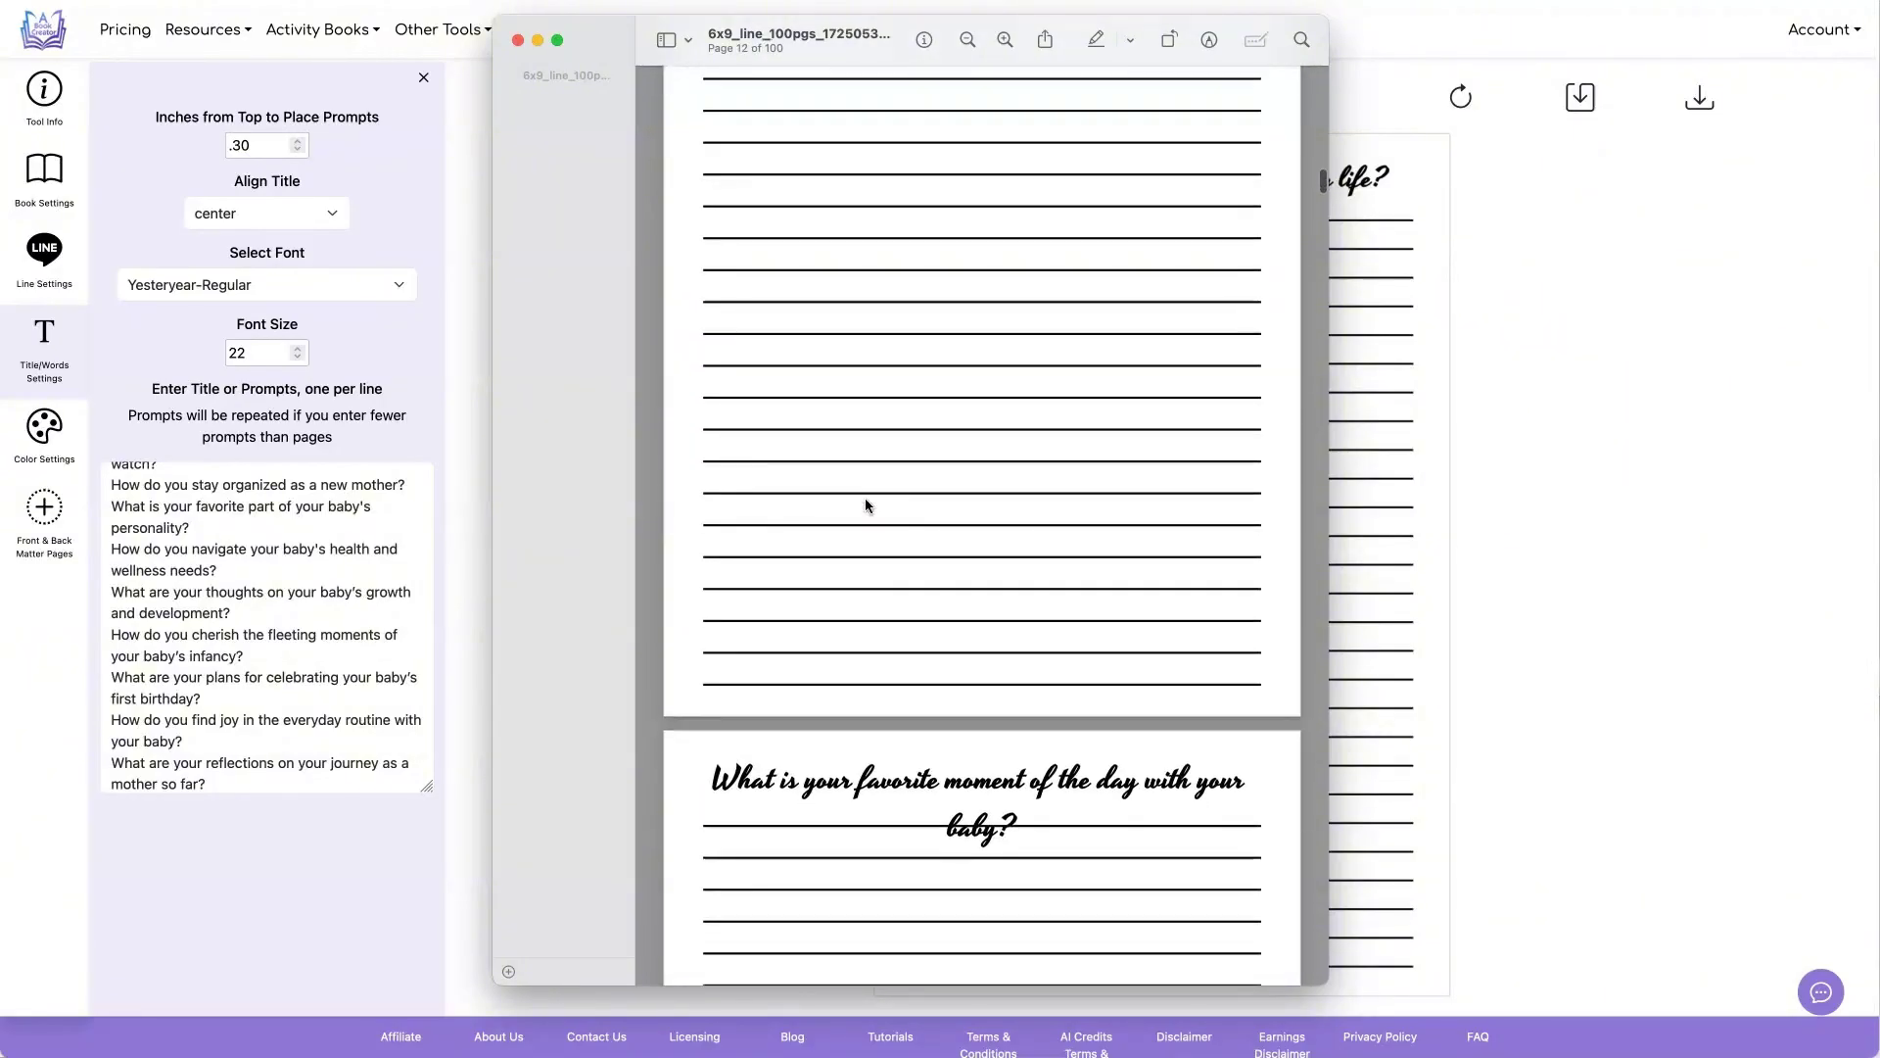
pyautogui.scroll(-1, 866, 506)
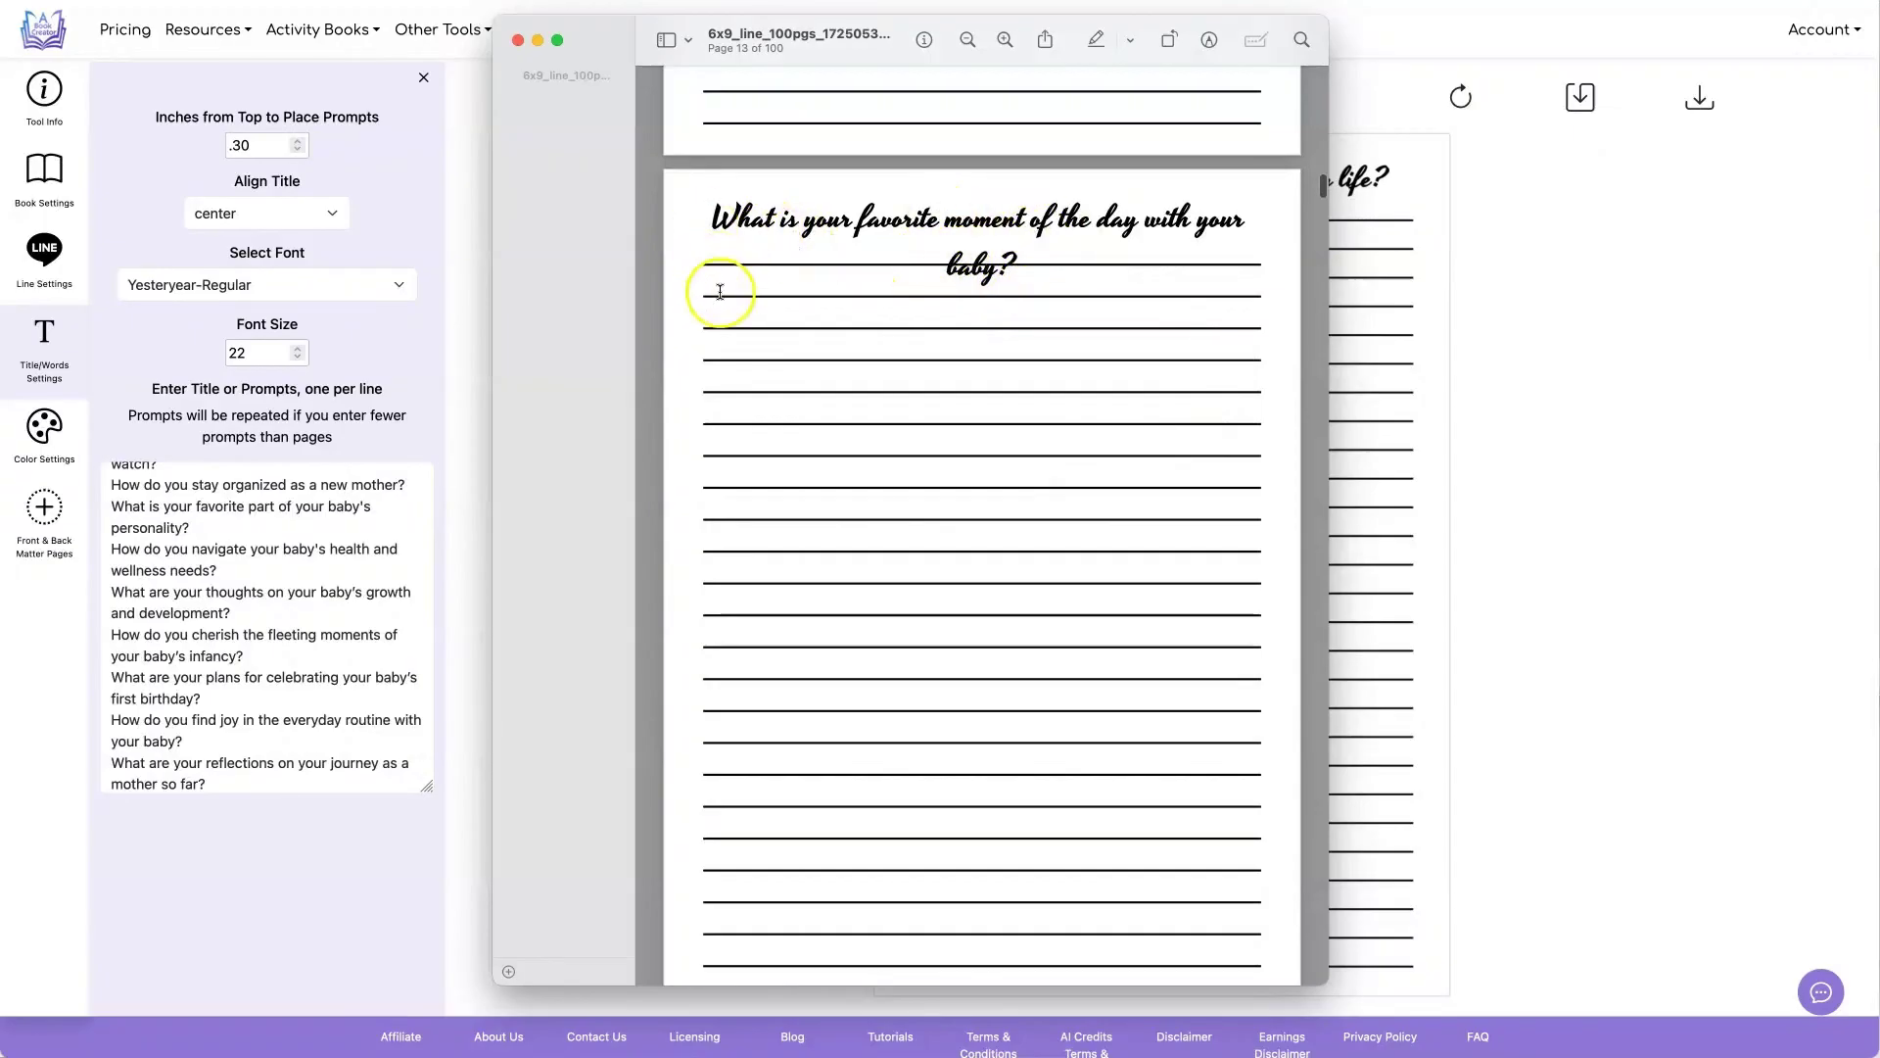
pyautogui.click(519, 40)
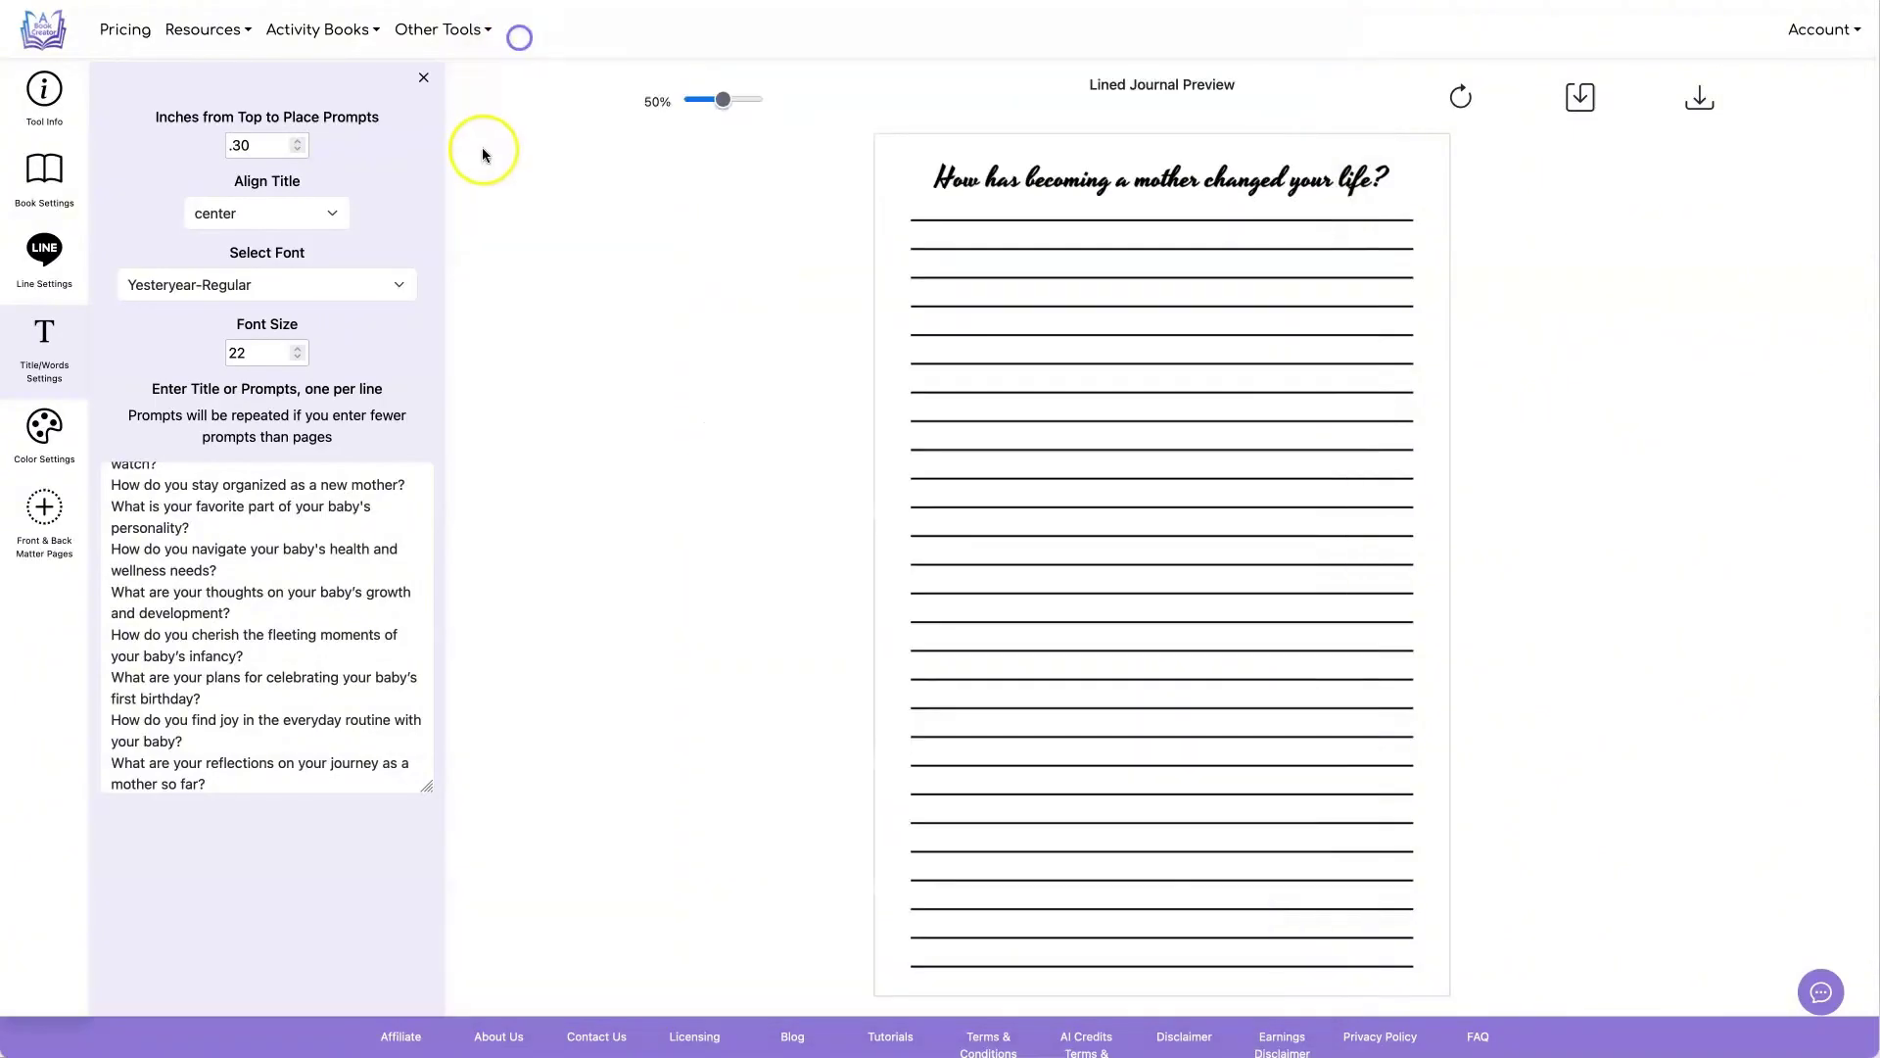
# - Set the lines to fill 85% of the page and download the updated journal PDF
pyautogui.click(37, 245)
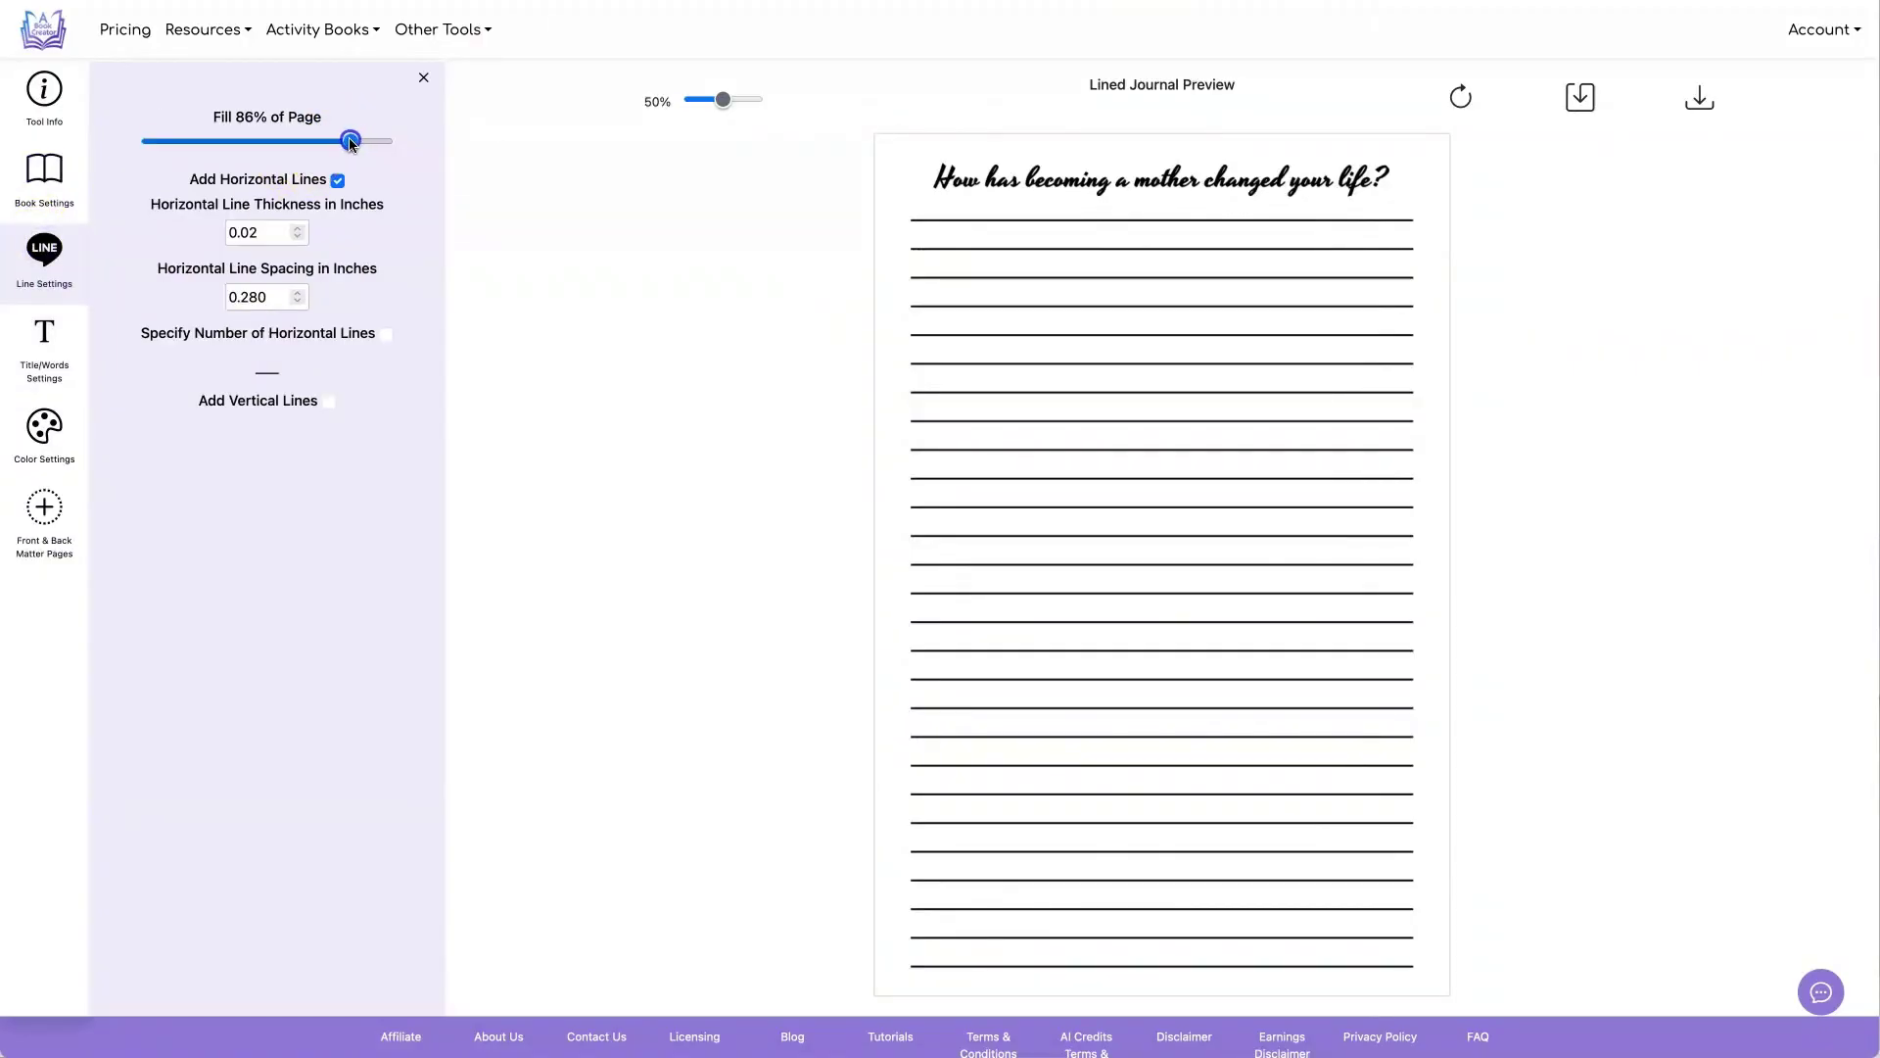
pyautogui.click(1461, 95)
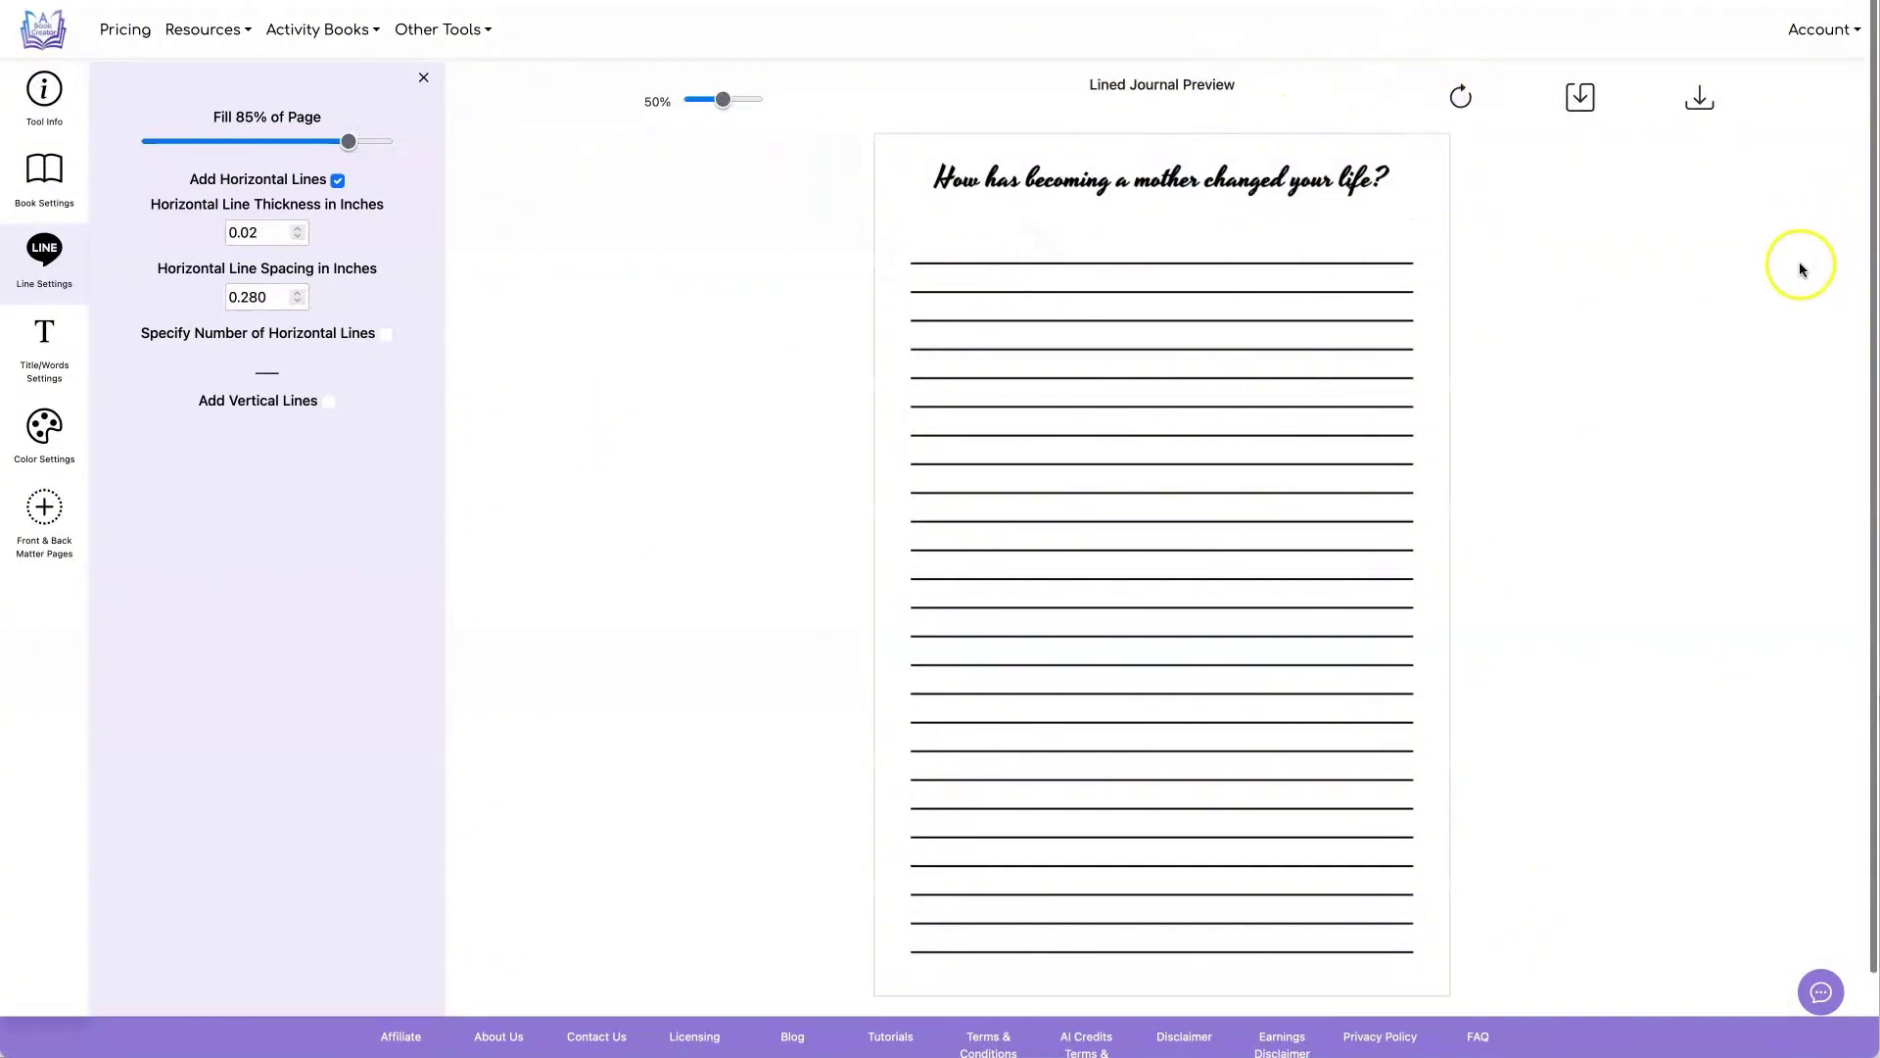
pyautogui.click(1701, 98)
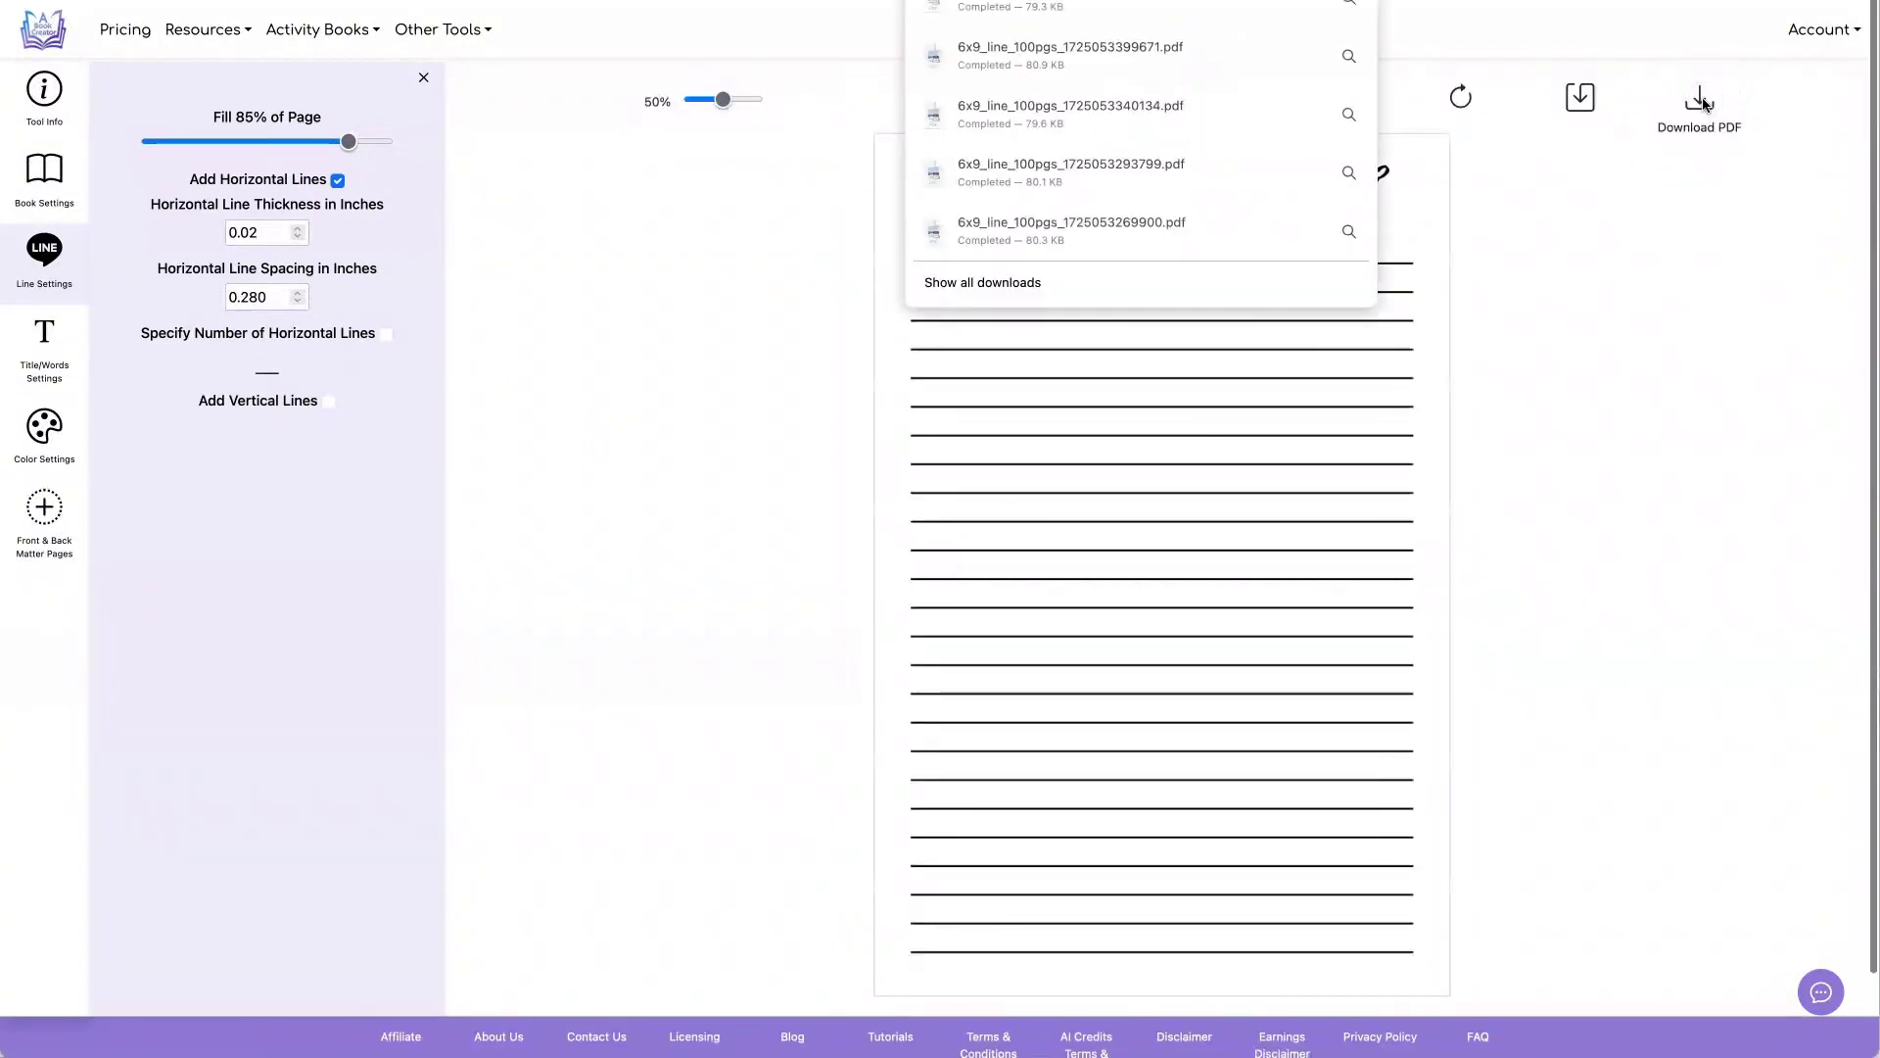
pyautogui.click(1071, 55)
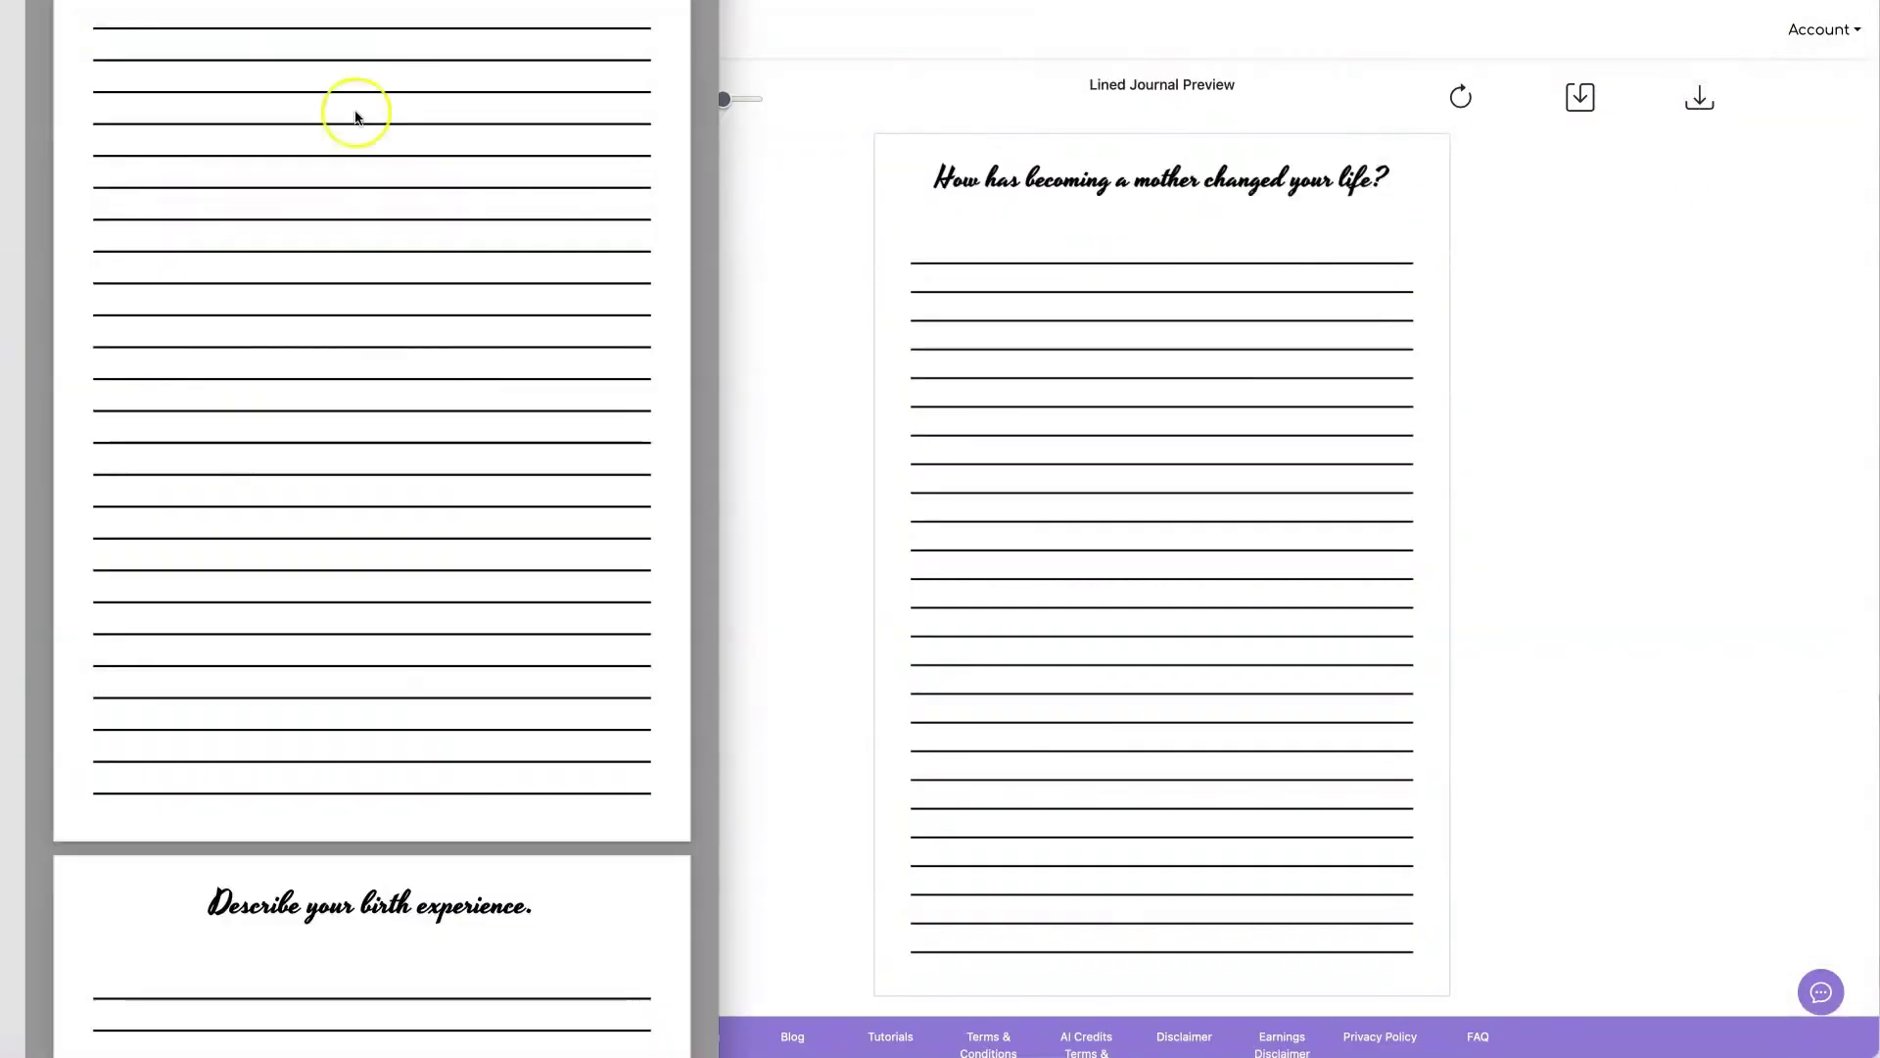
# - Scroll through the re-downloaded PDF to check the prompt placement on its pages
pyautogui.scroll(-5, 784, 461)
pyautogui.scroll(-15, 1016, 500)
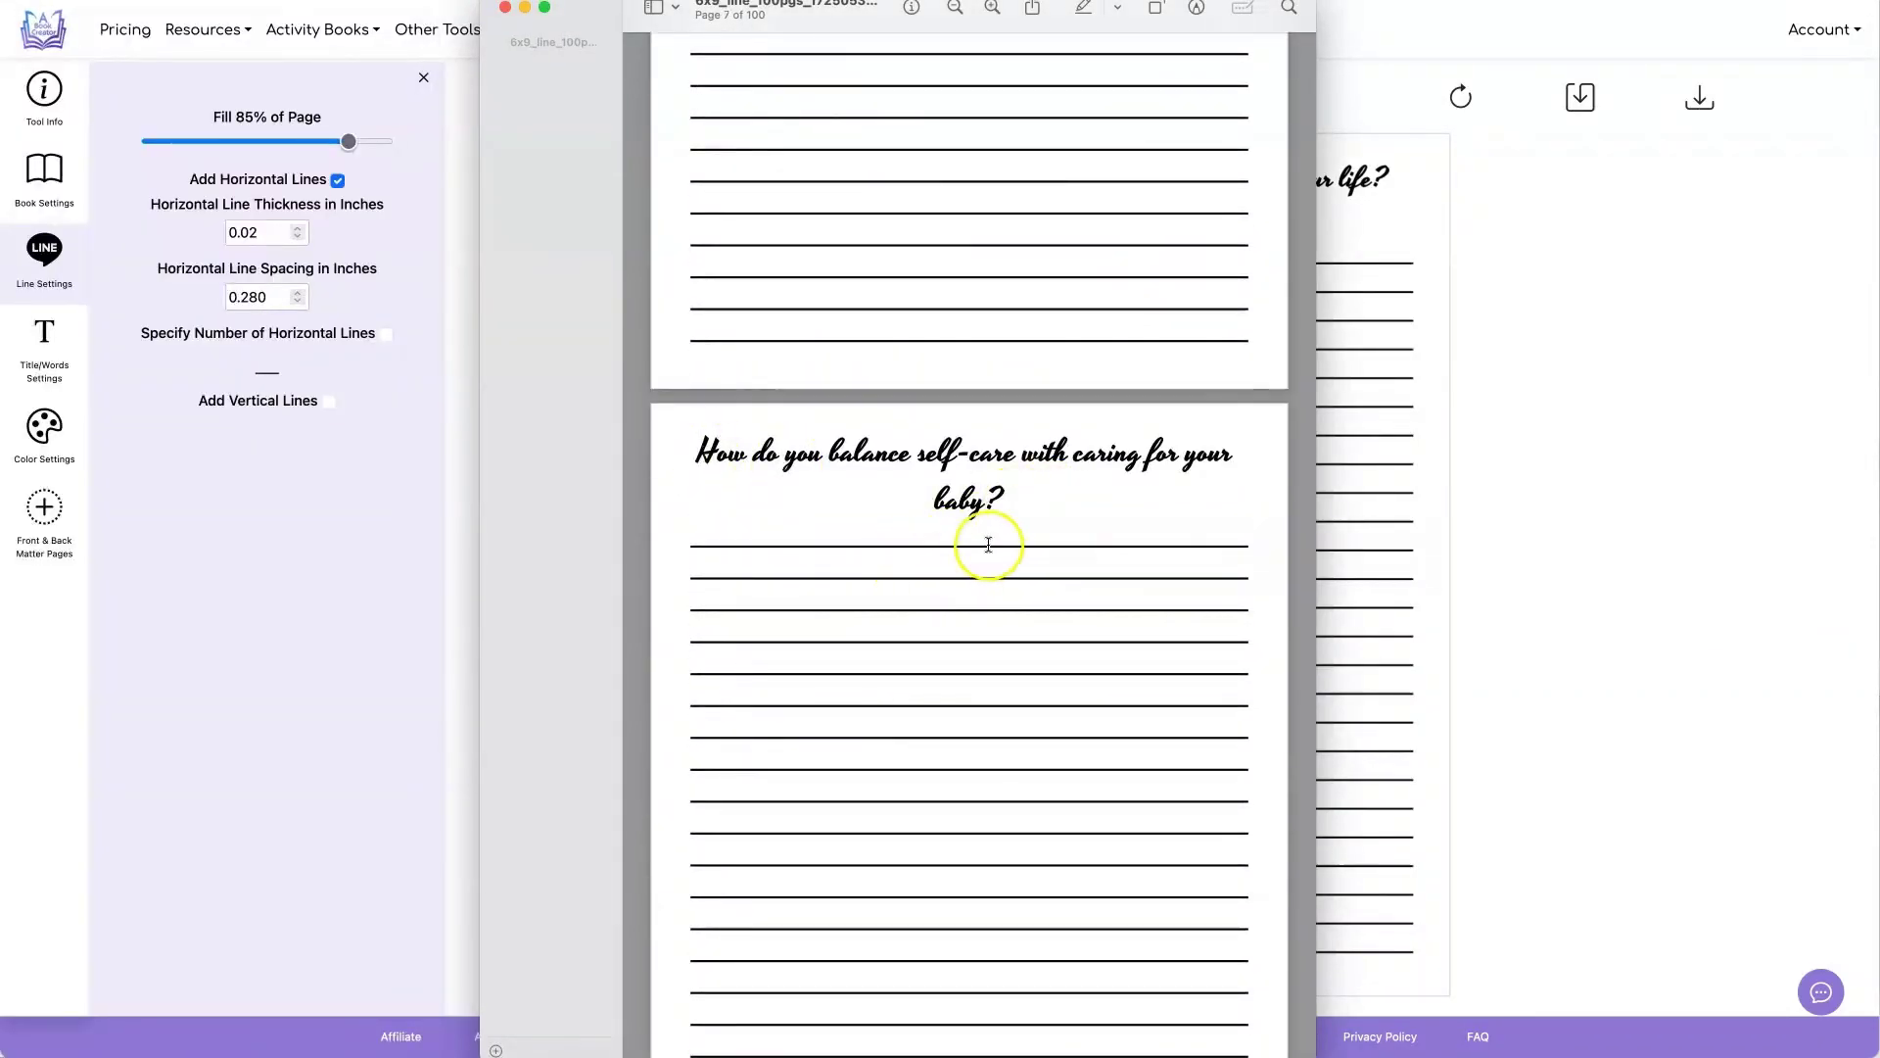
pyautogui.scroll(-20, 914, 388)
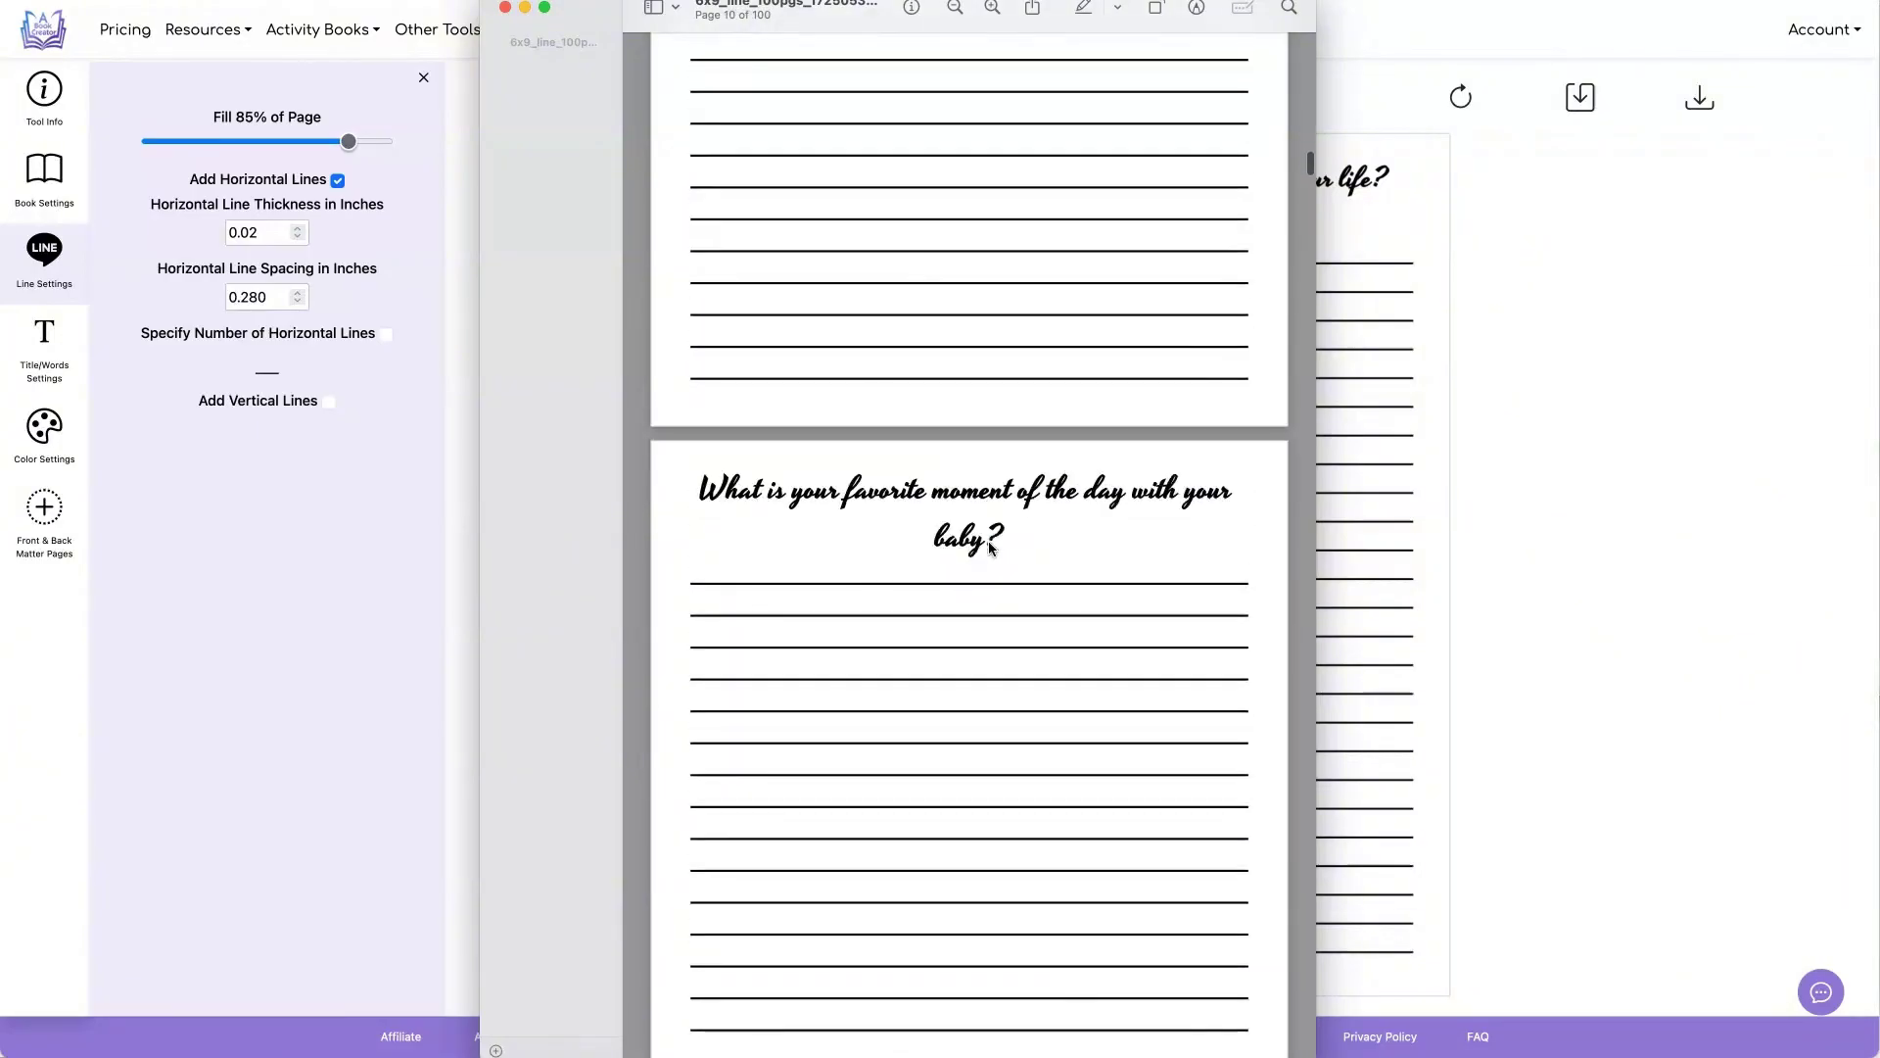
pyautogui.moveTo(695, 196); pyautogui.dragTo(1070, 256)
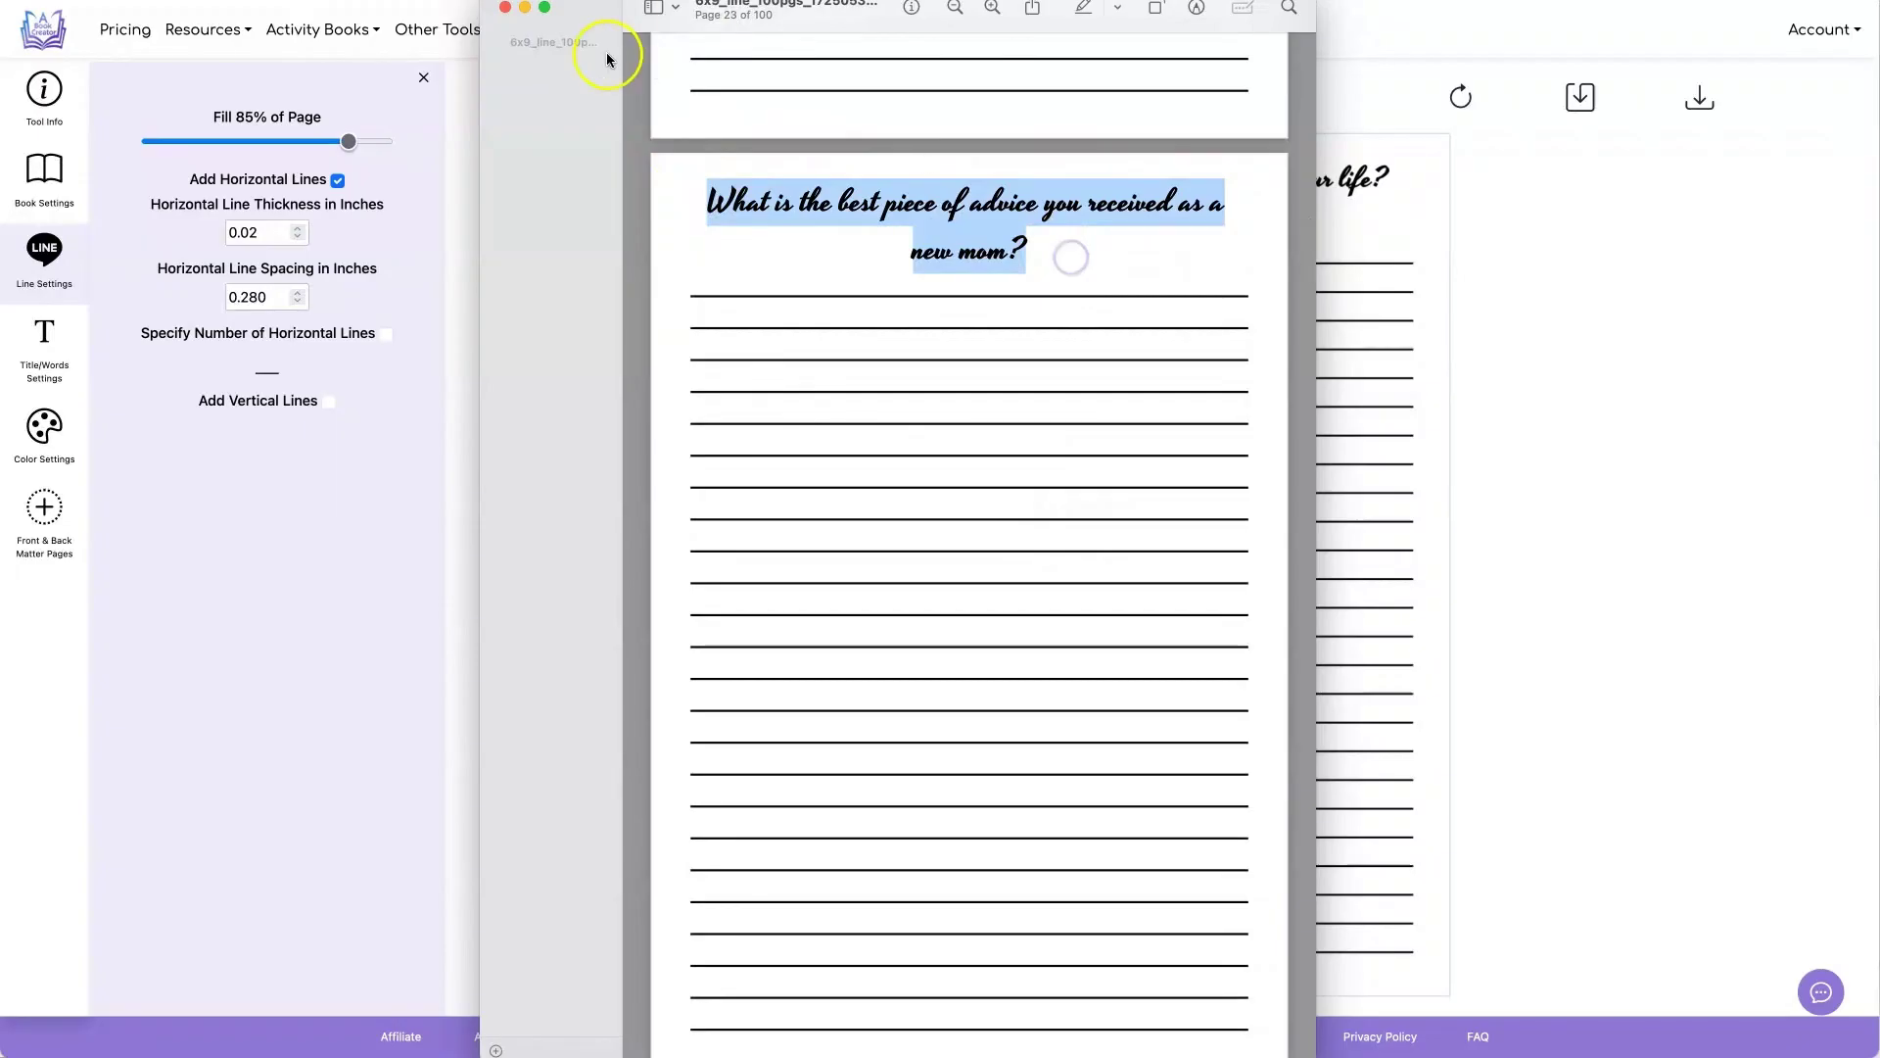
pyautogui.moveTo(595, 90); pyautogui.dragTo(513, 524)
pyautogui.click(43, 334)
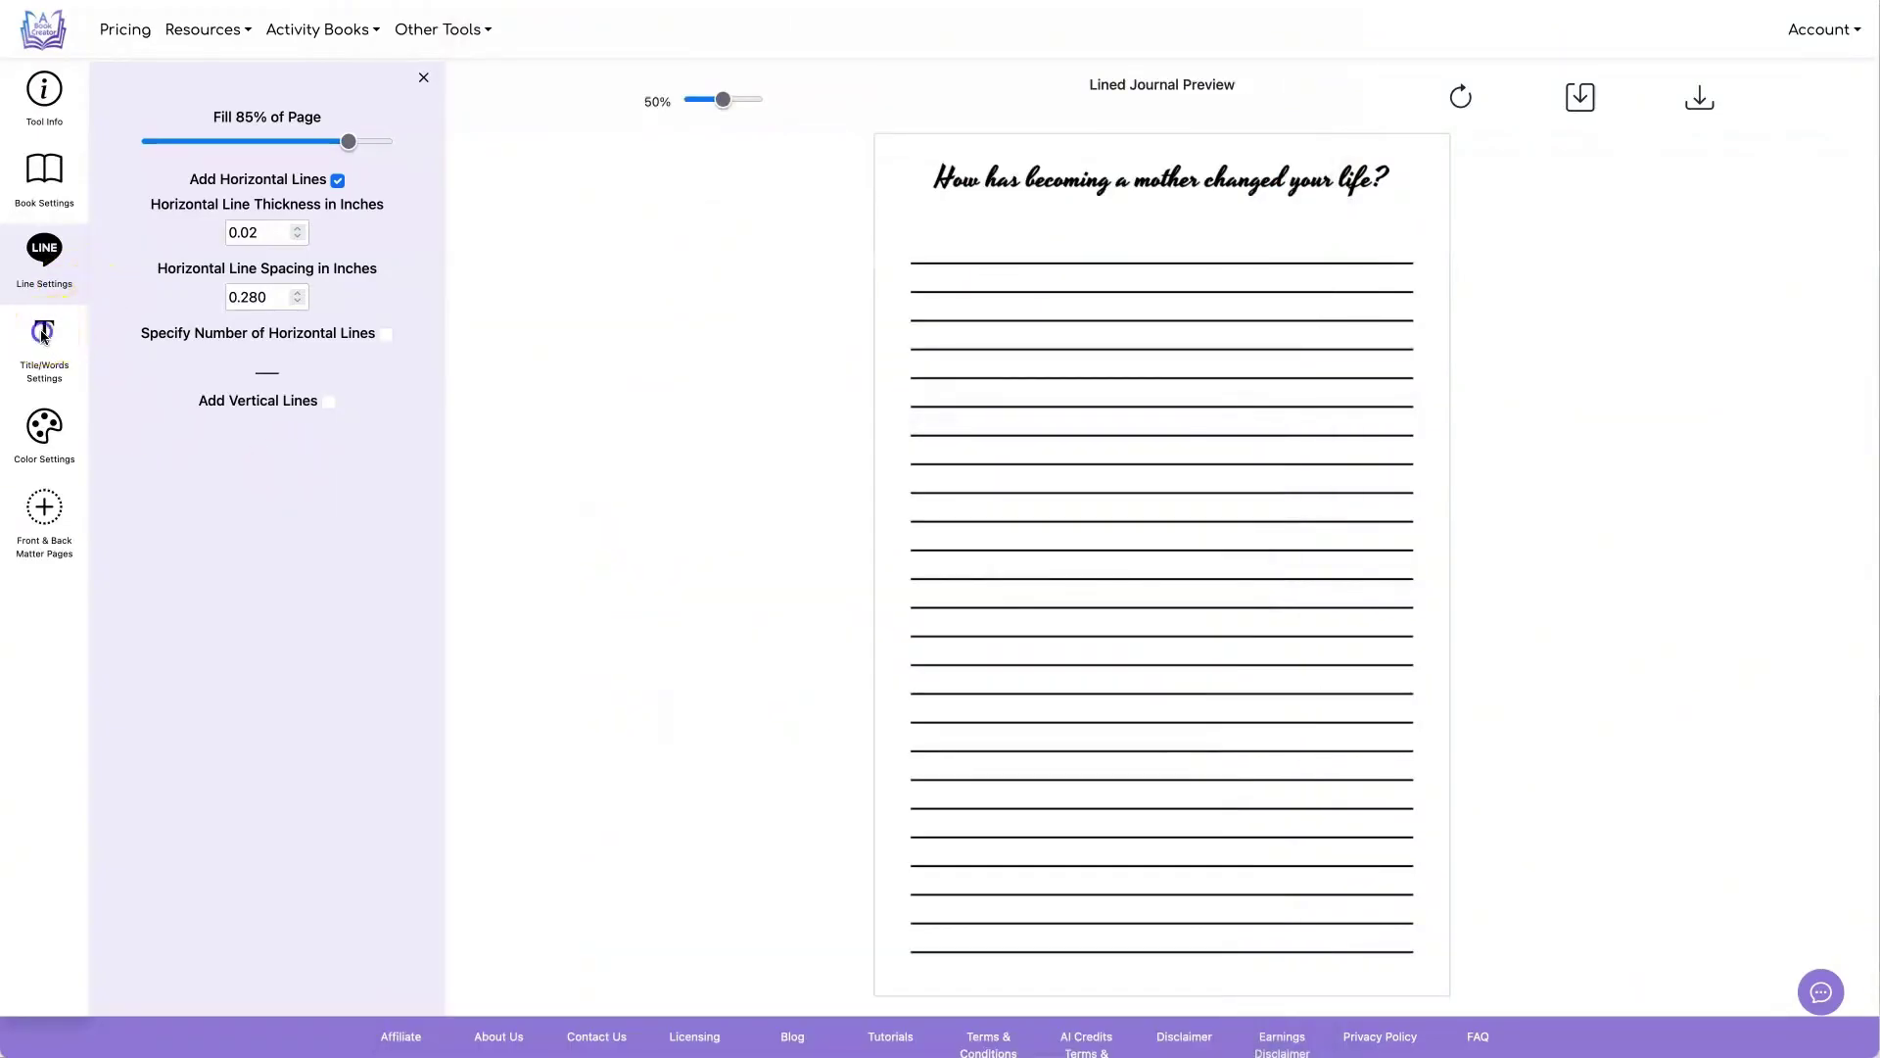
# - Change the prompt font size from 22 to 14 and download a fresh journal PDF
pyautogui.moveTo(264, 353); pyautogui.dragTo(208, 353)
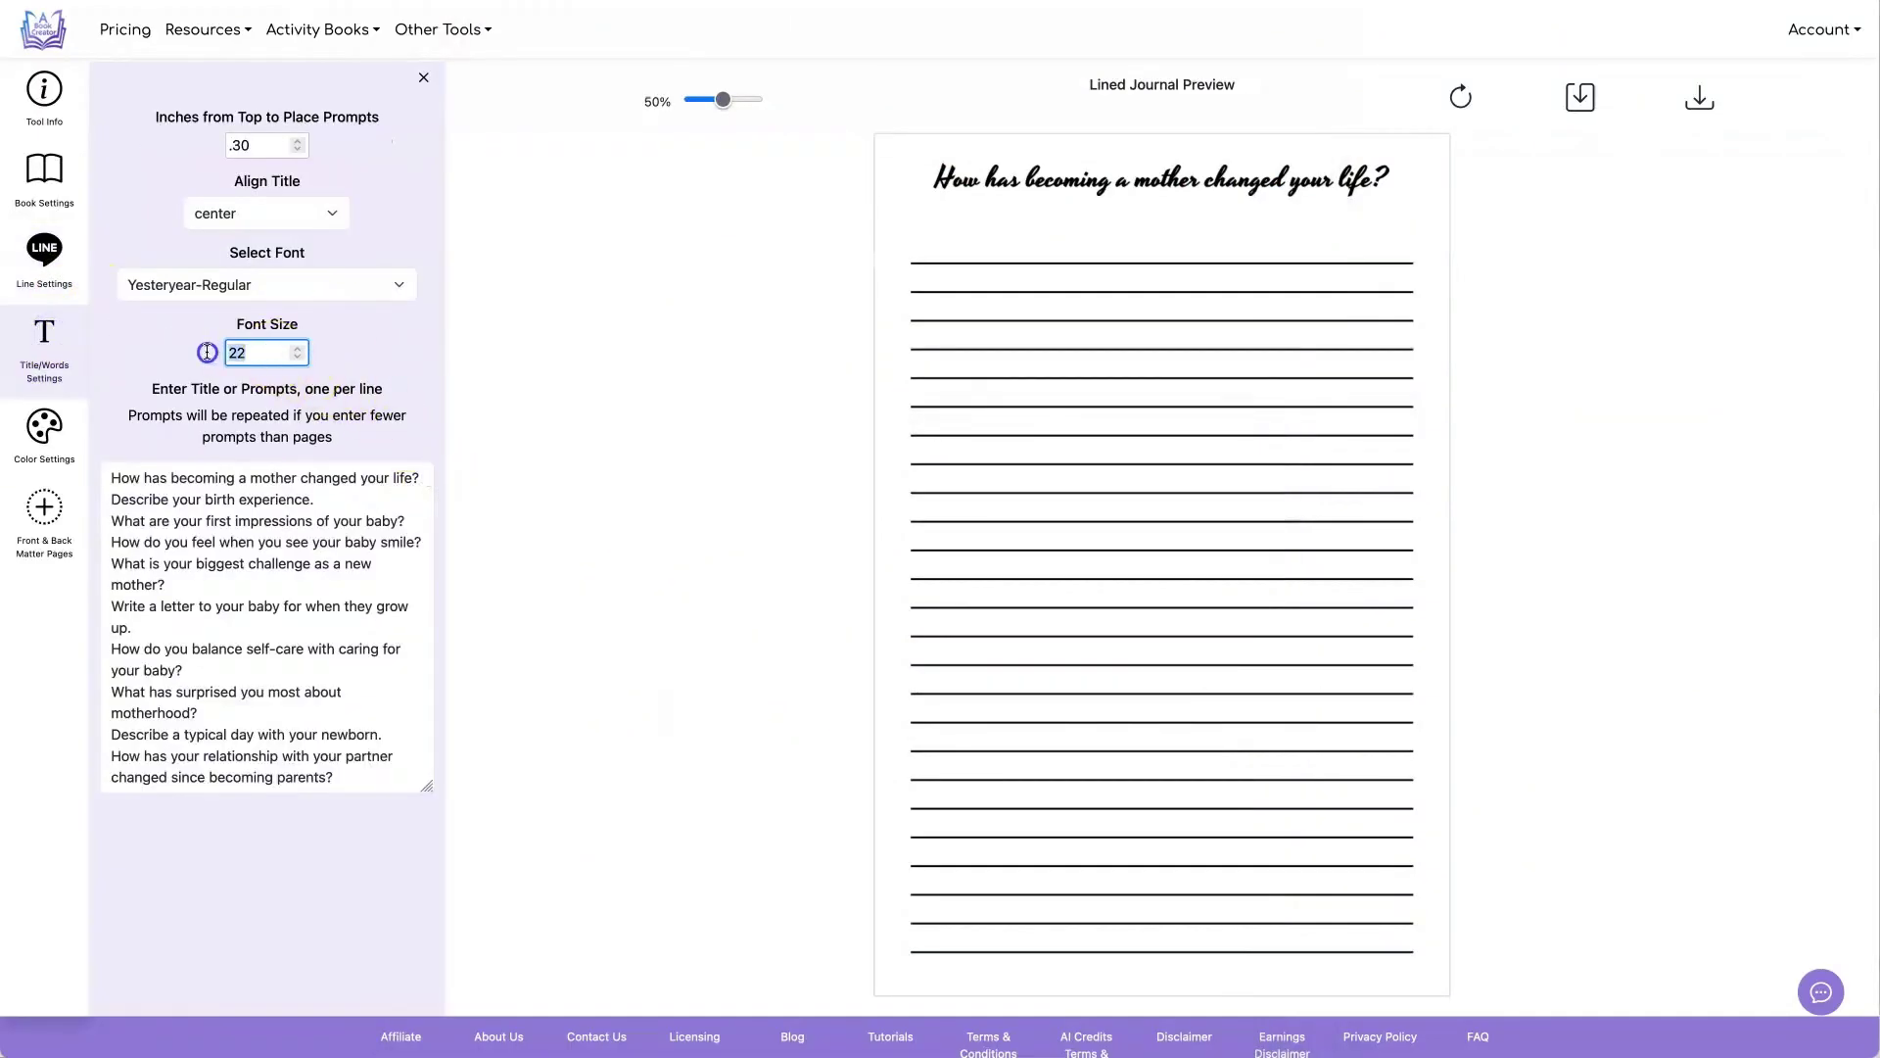
pyautogui.click(705, 315)
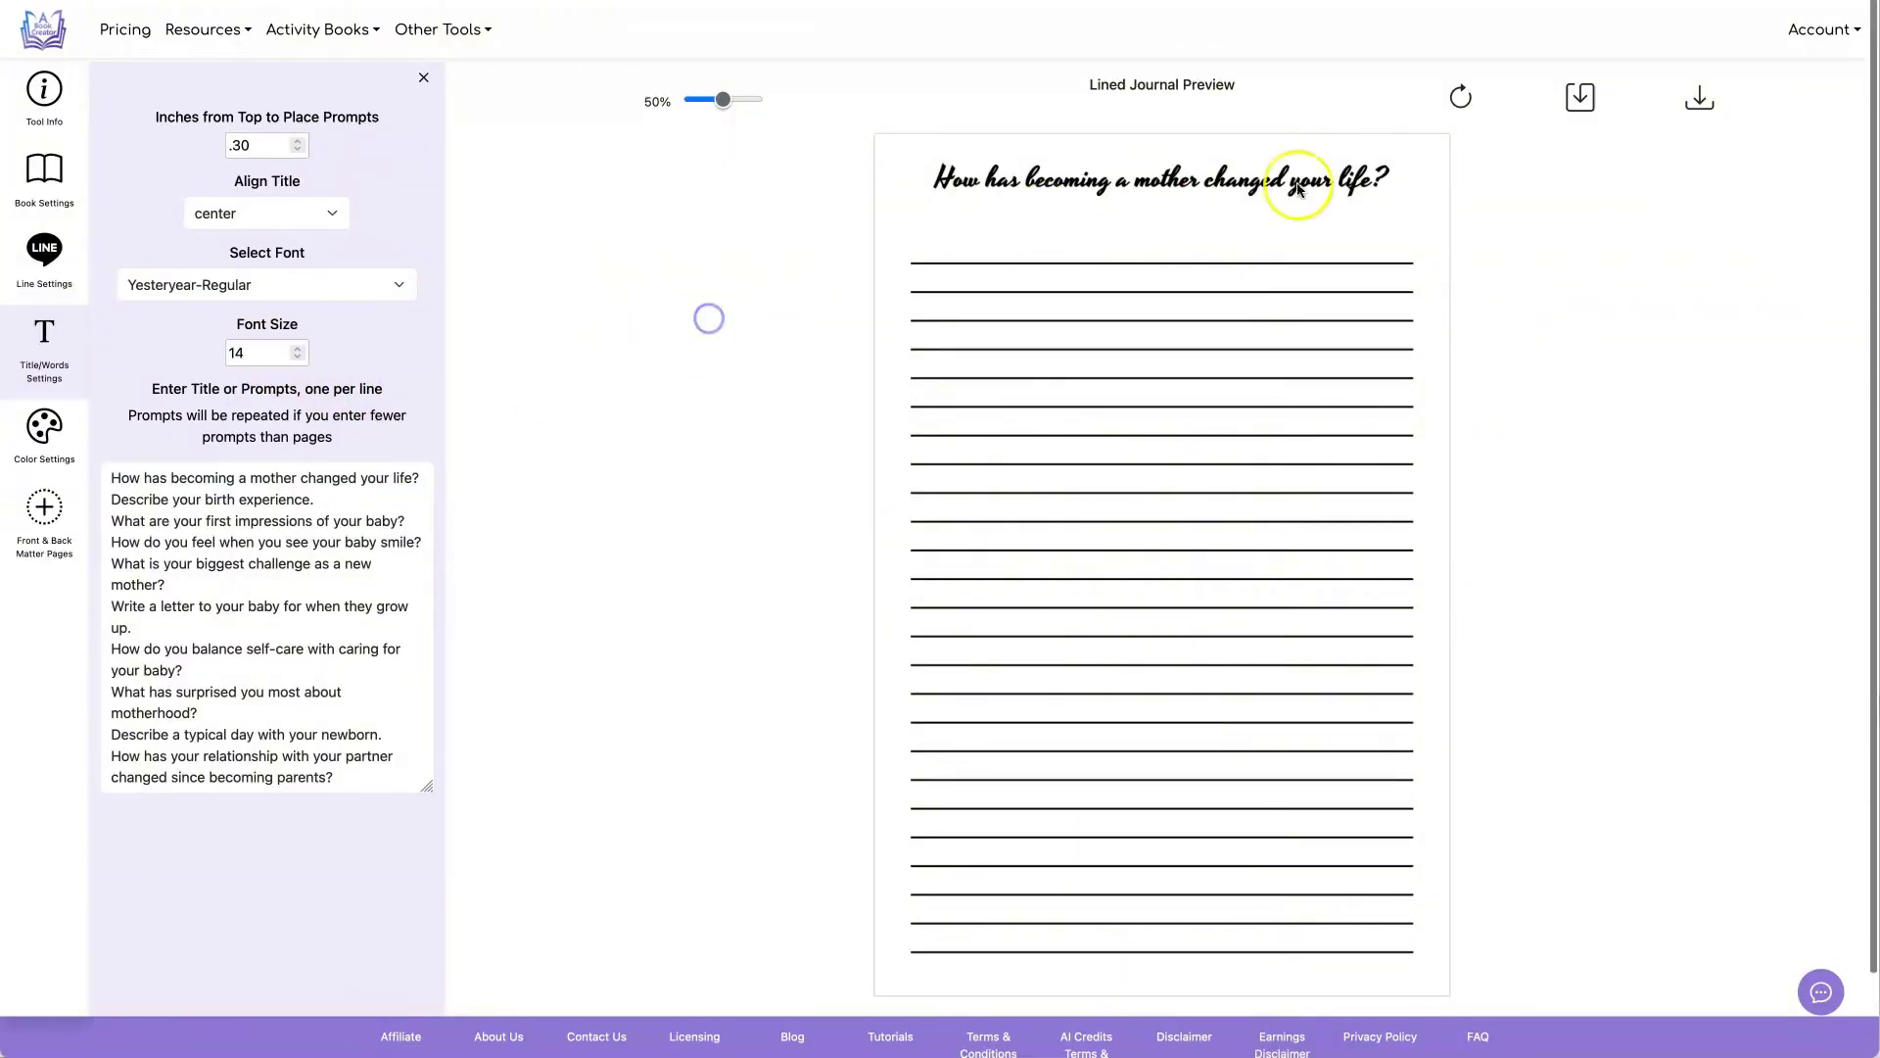
pyautogui.click(1701, 99)
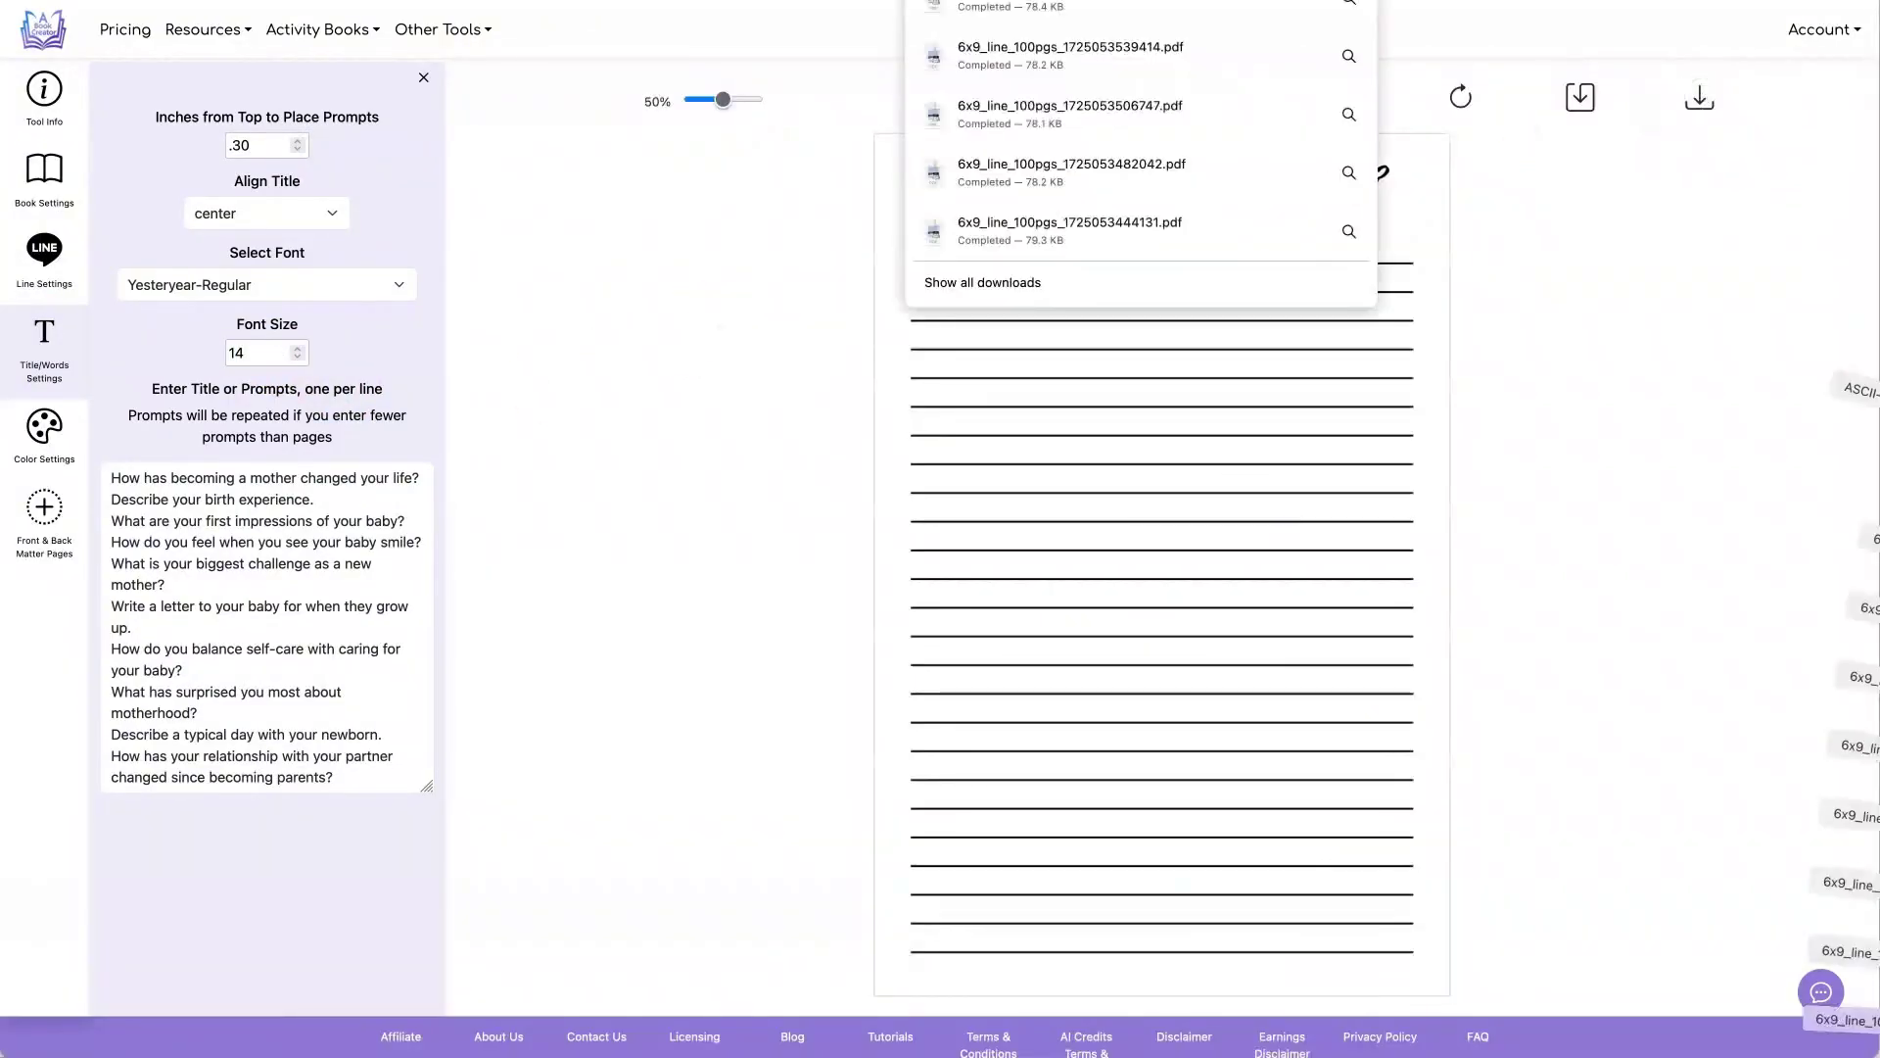
# - Review the smaller size-14 prompt titles in the PDF, then return to the journal preview
pyautogui.scroll(-10, 1189, 306)
pyautogui.scroll(-15, 1189, 307)
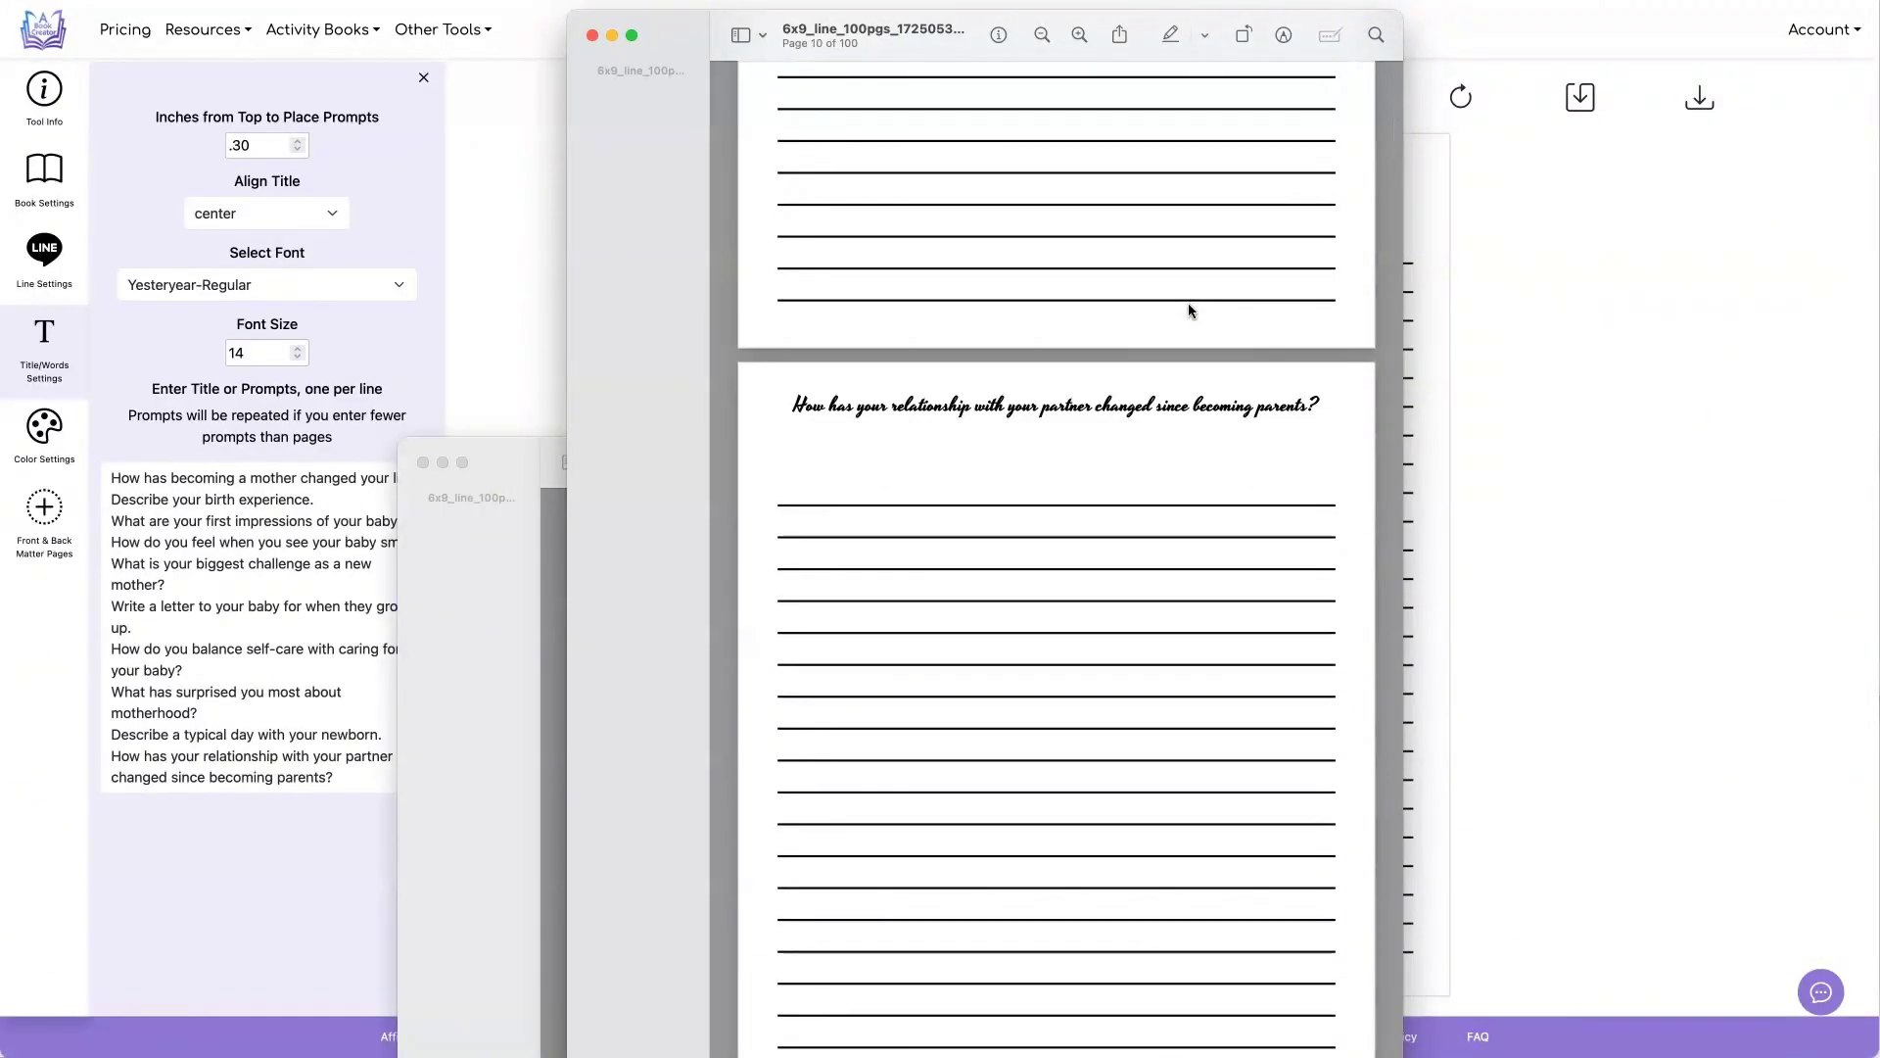
pyautogui.moveTo(784, 408); pyautogui.dragTo(1338, 403)
pyautogui.click(1135, 460)
pyautogui.scroll(-20, 1009, 478)
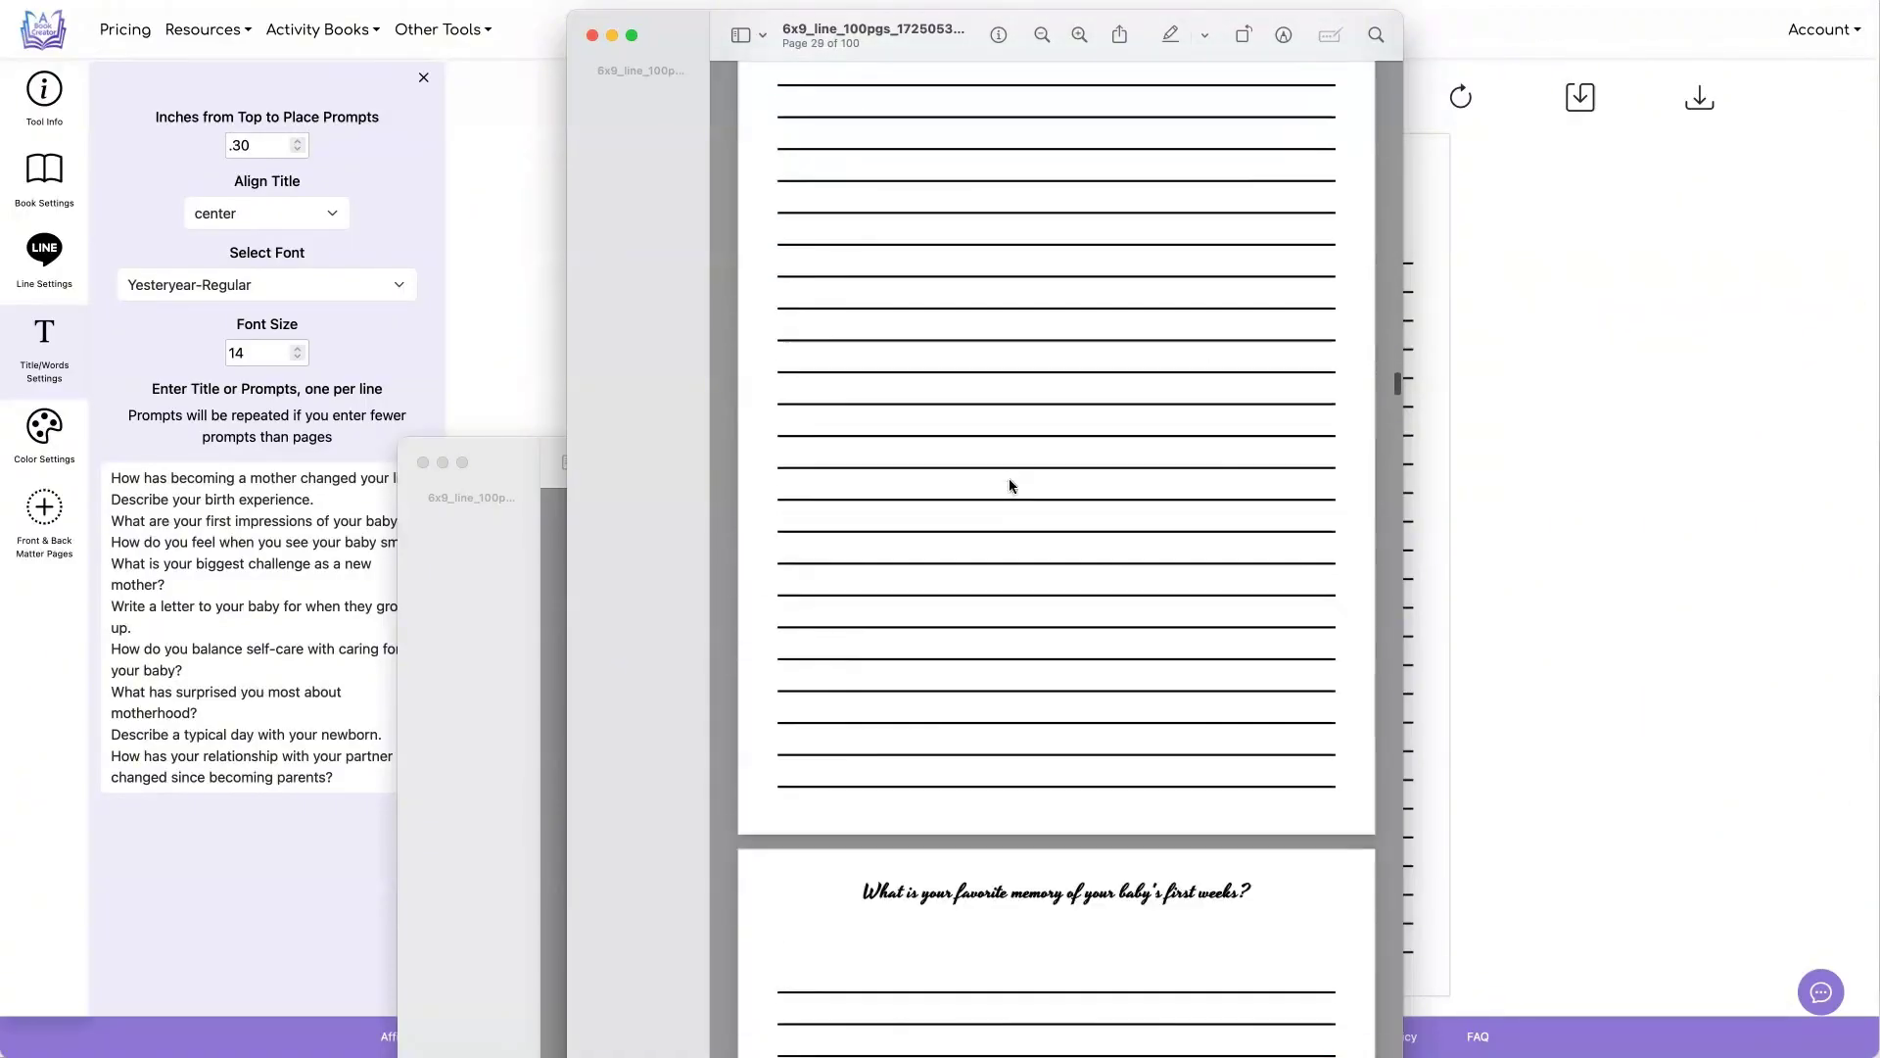
pyautogui.scroll(-20, 1008, 486)
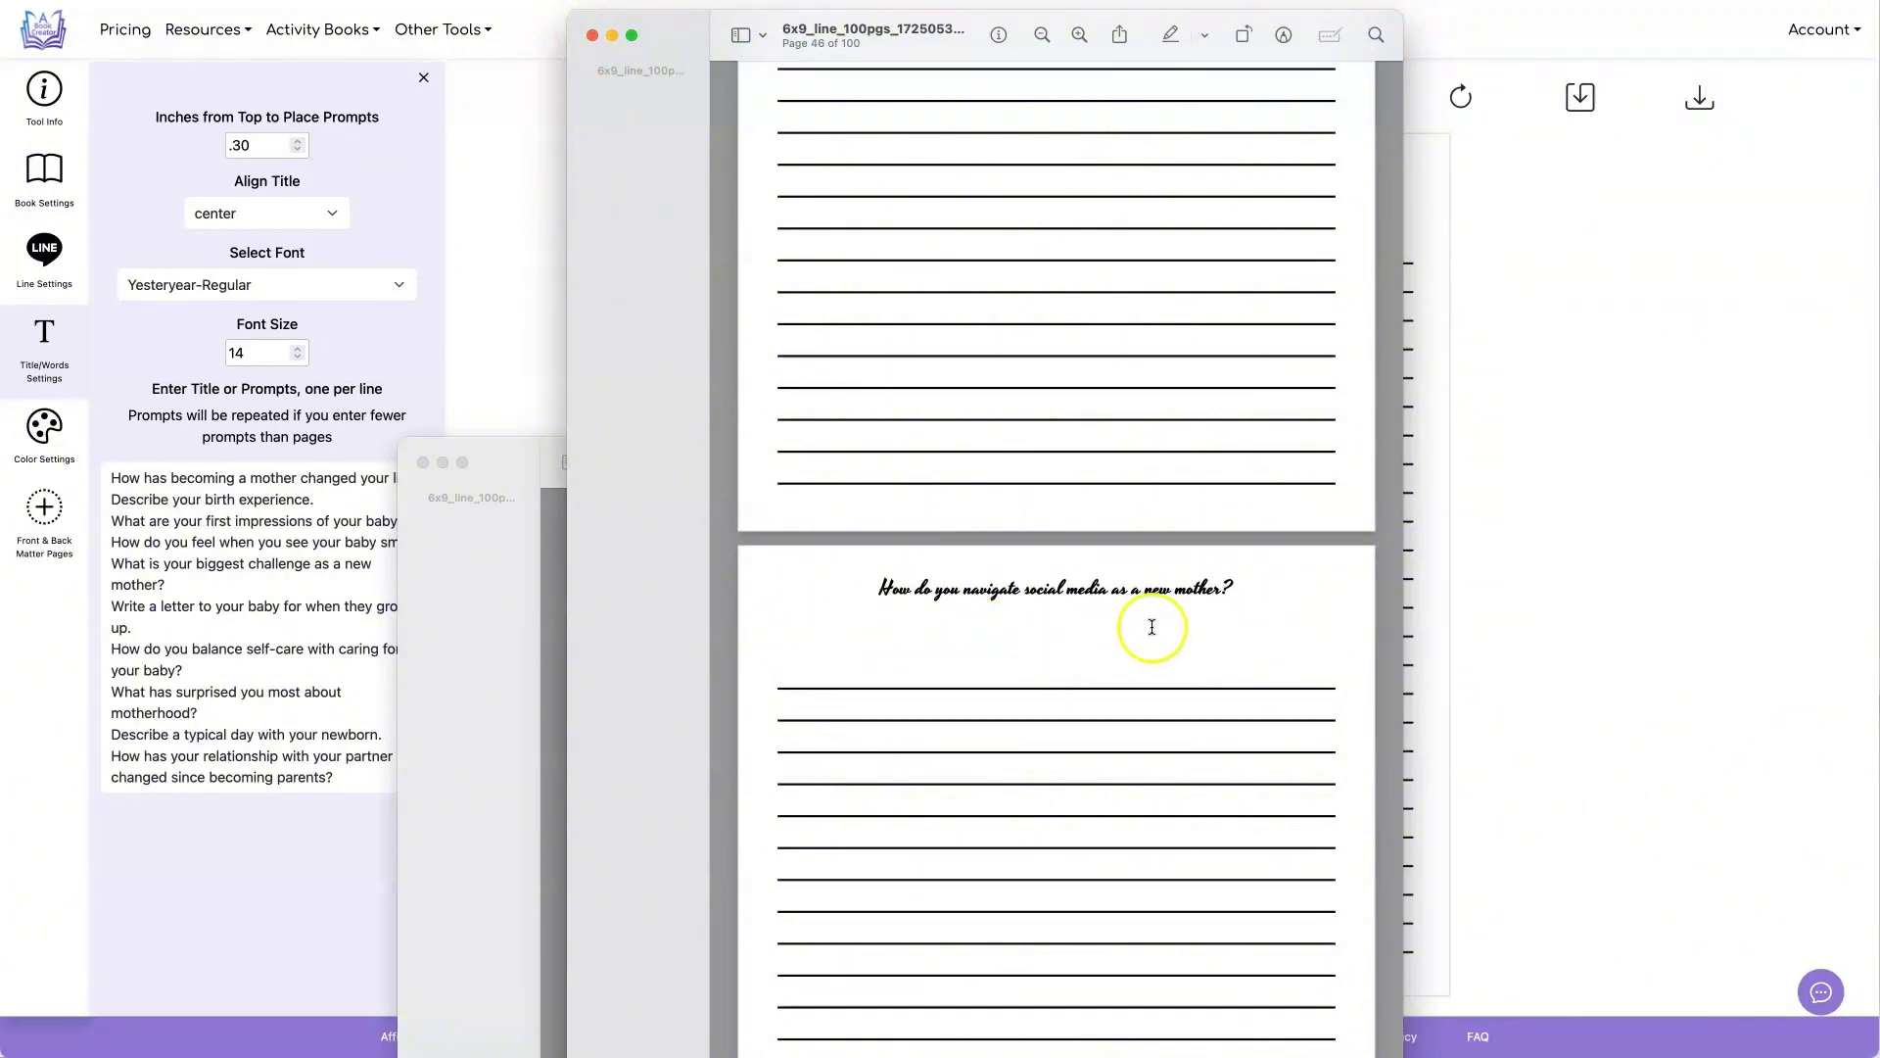
pyautogui.click(491, 256)
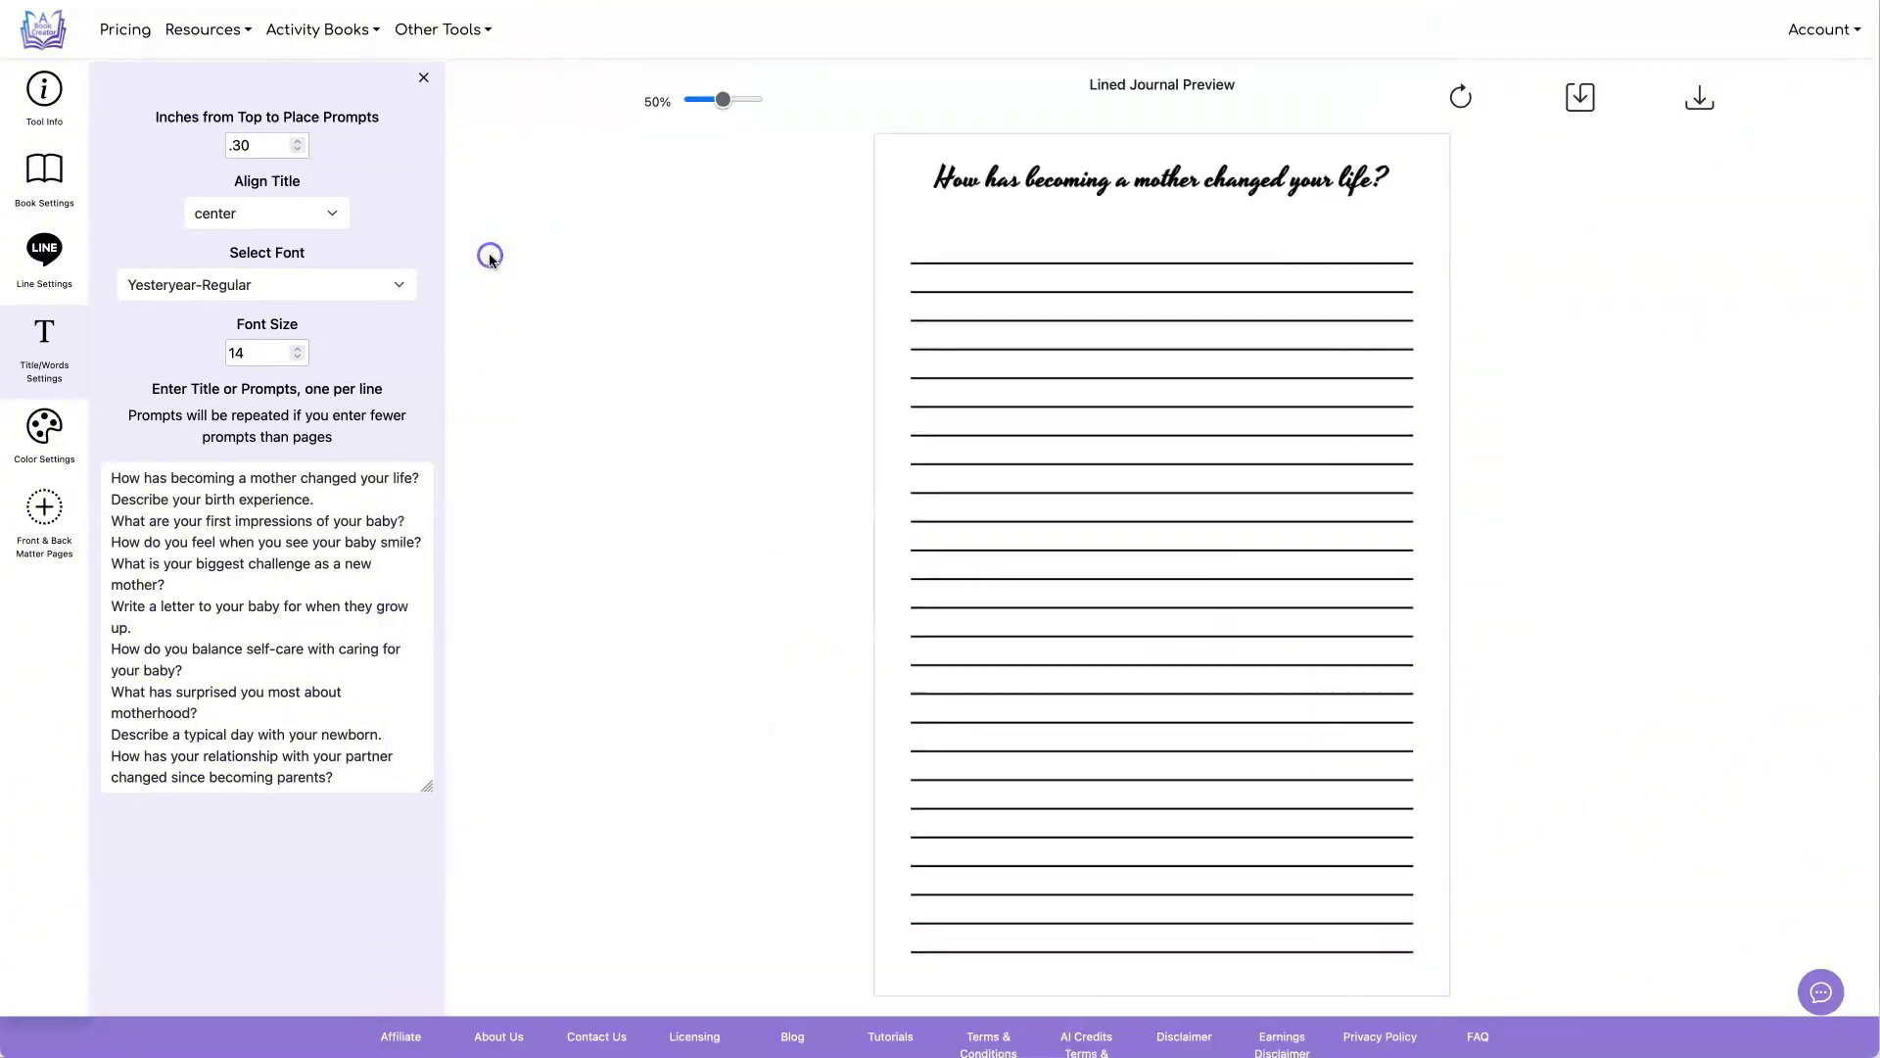
# - Set the lines back to 90% fill, then download the new 100-page PDF and scroll through it
pyautogui.click(44, 253)
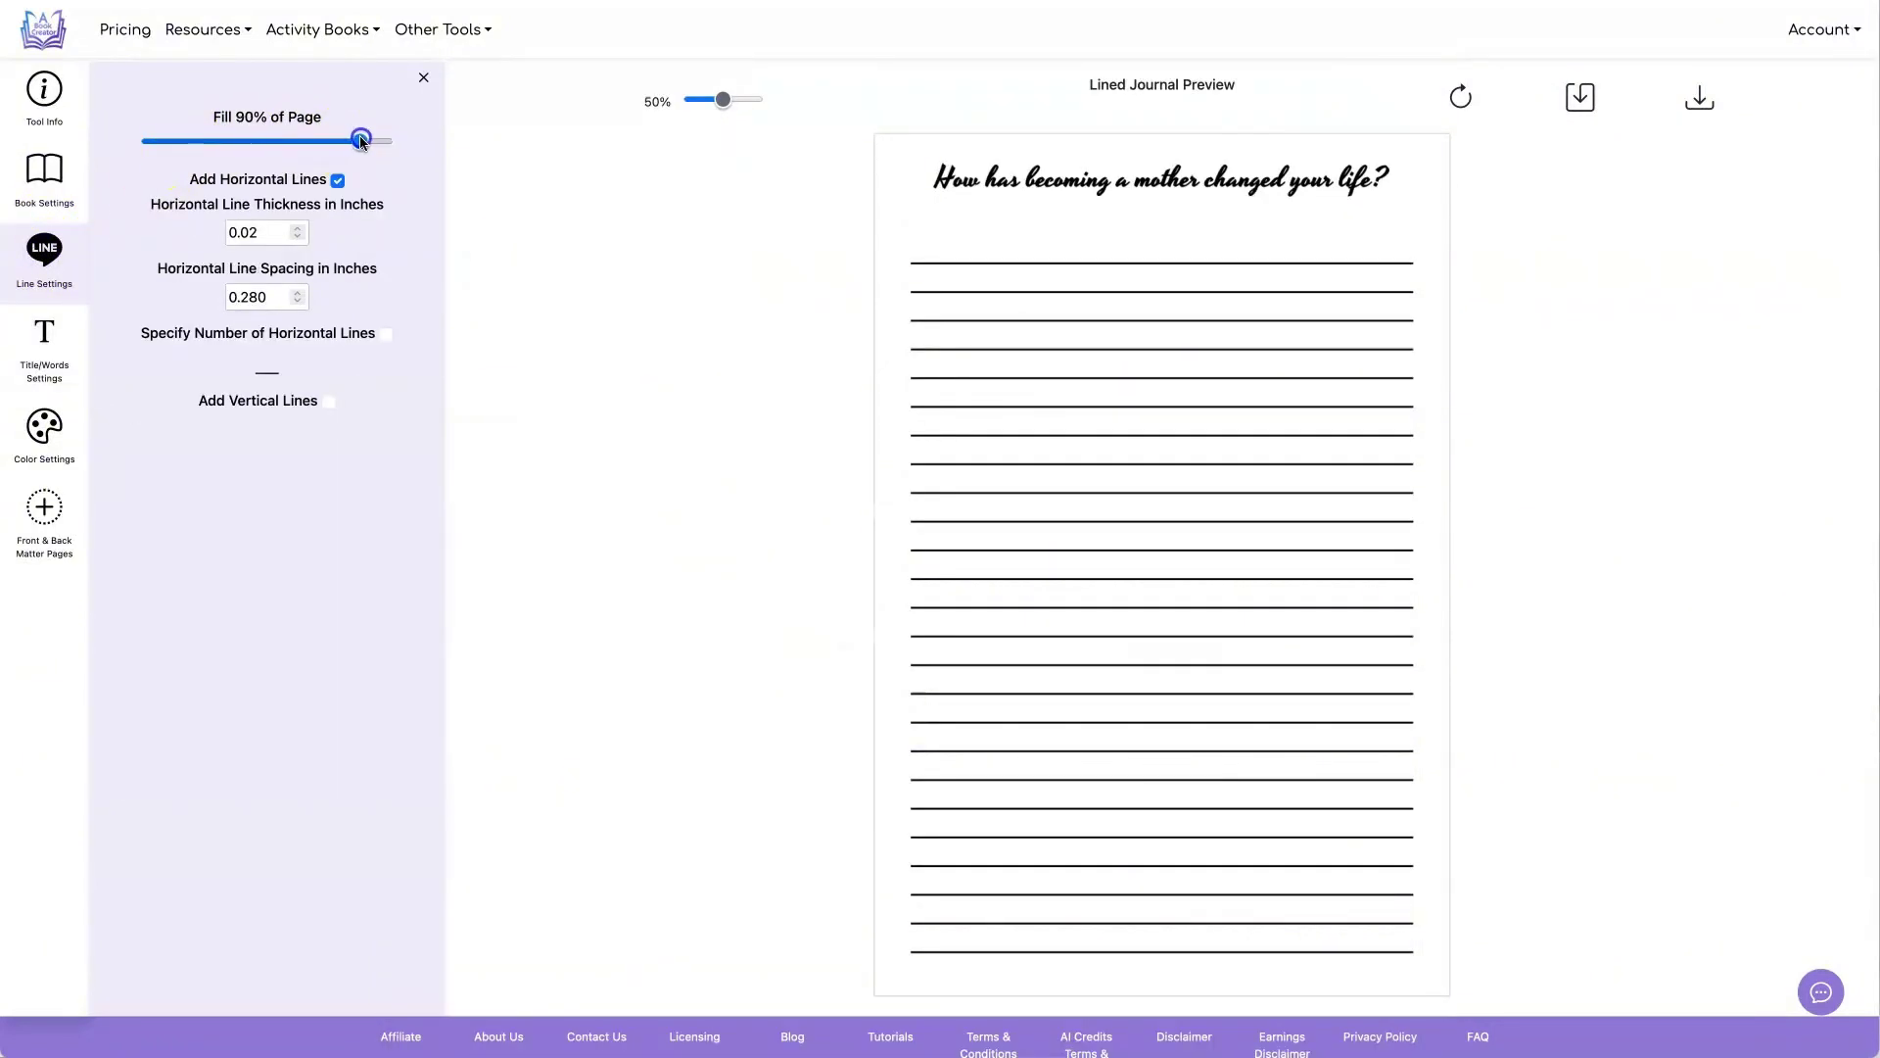
pyautogui.click(1449, 98)
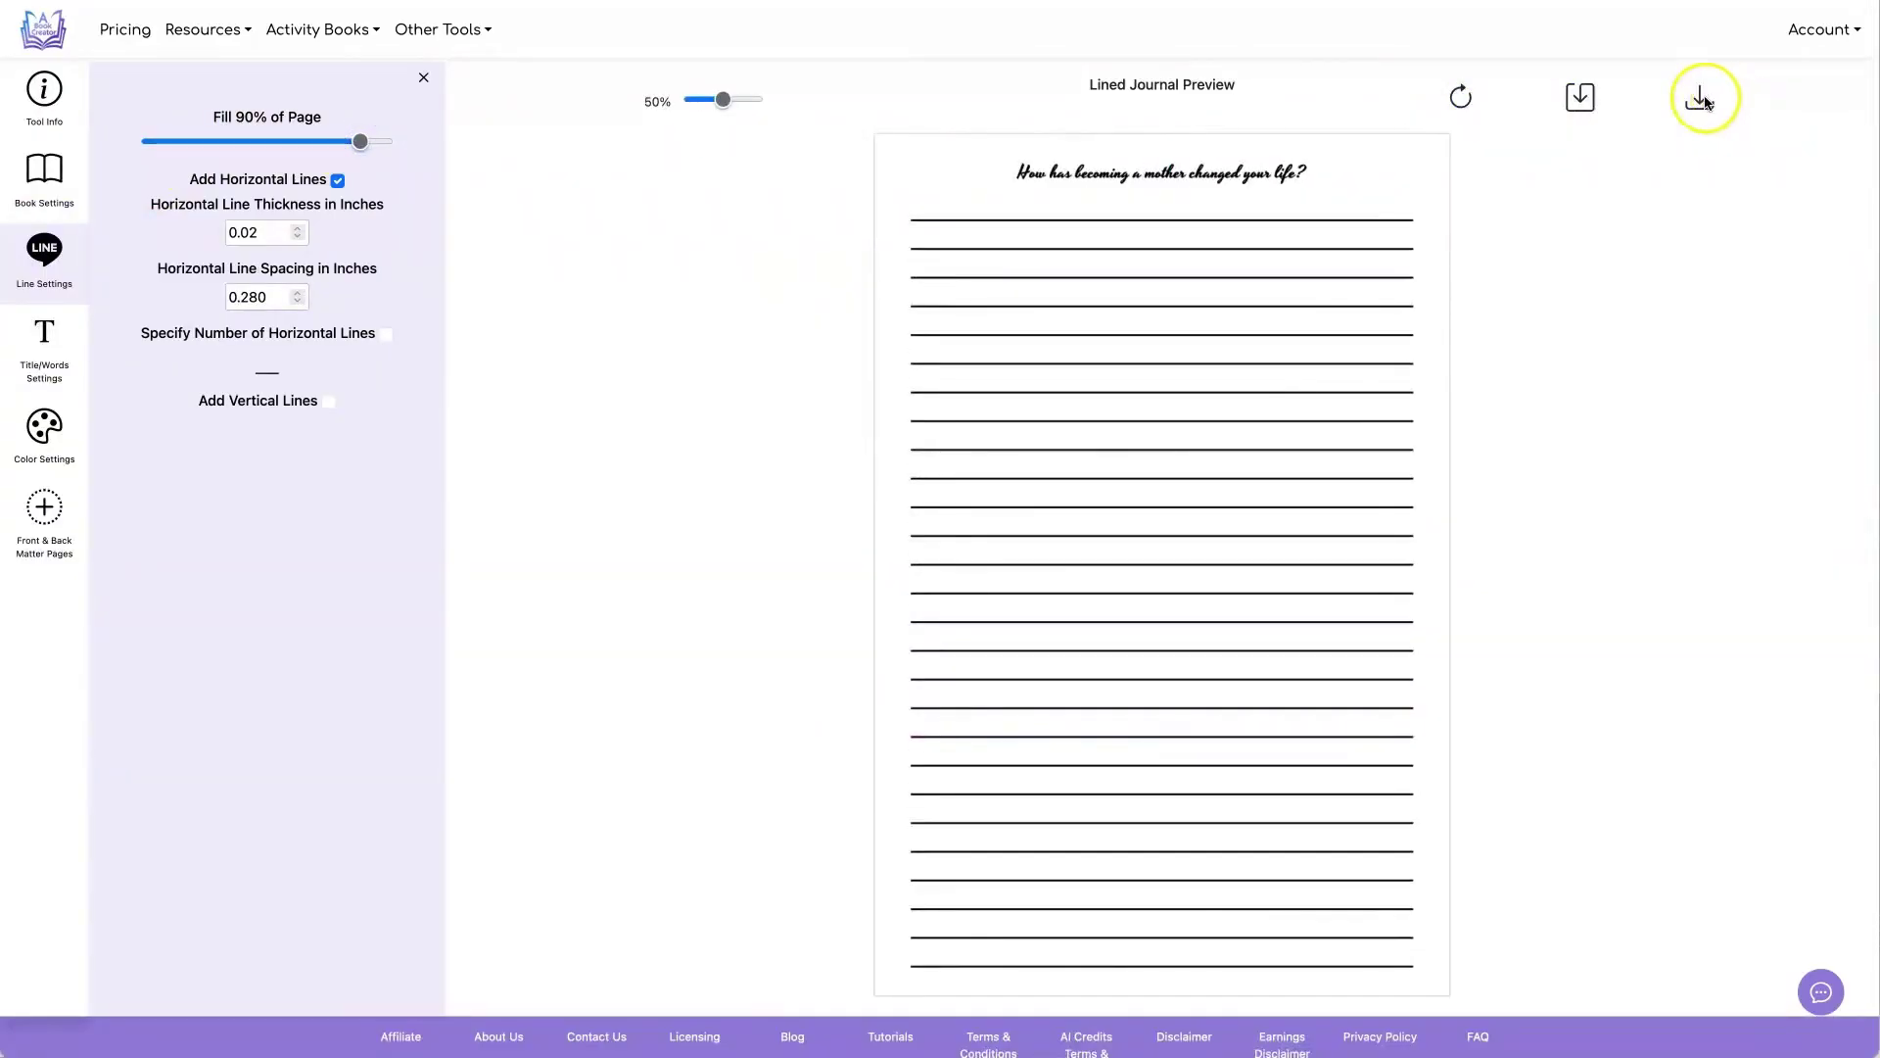
pyautogui.click(1702, 94)
pyautogui.scroll(-20, 905, 177)
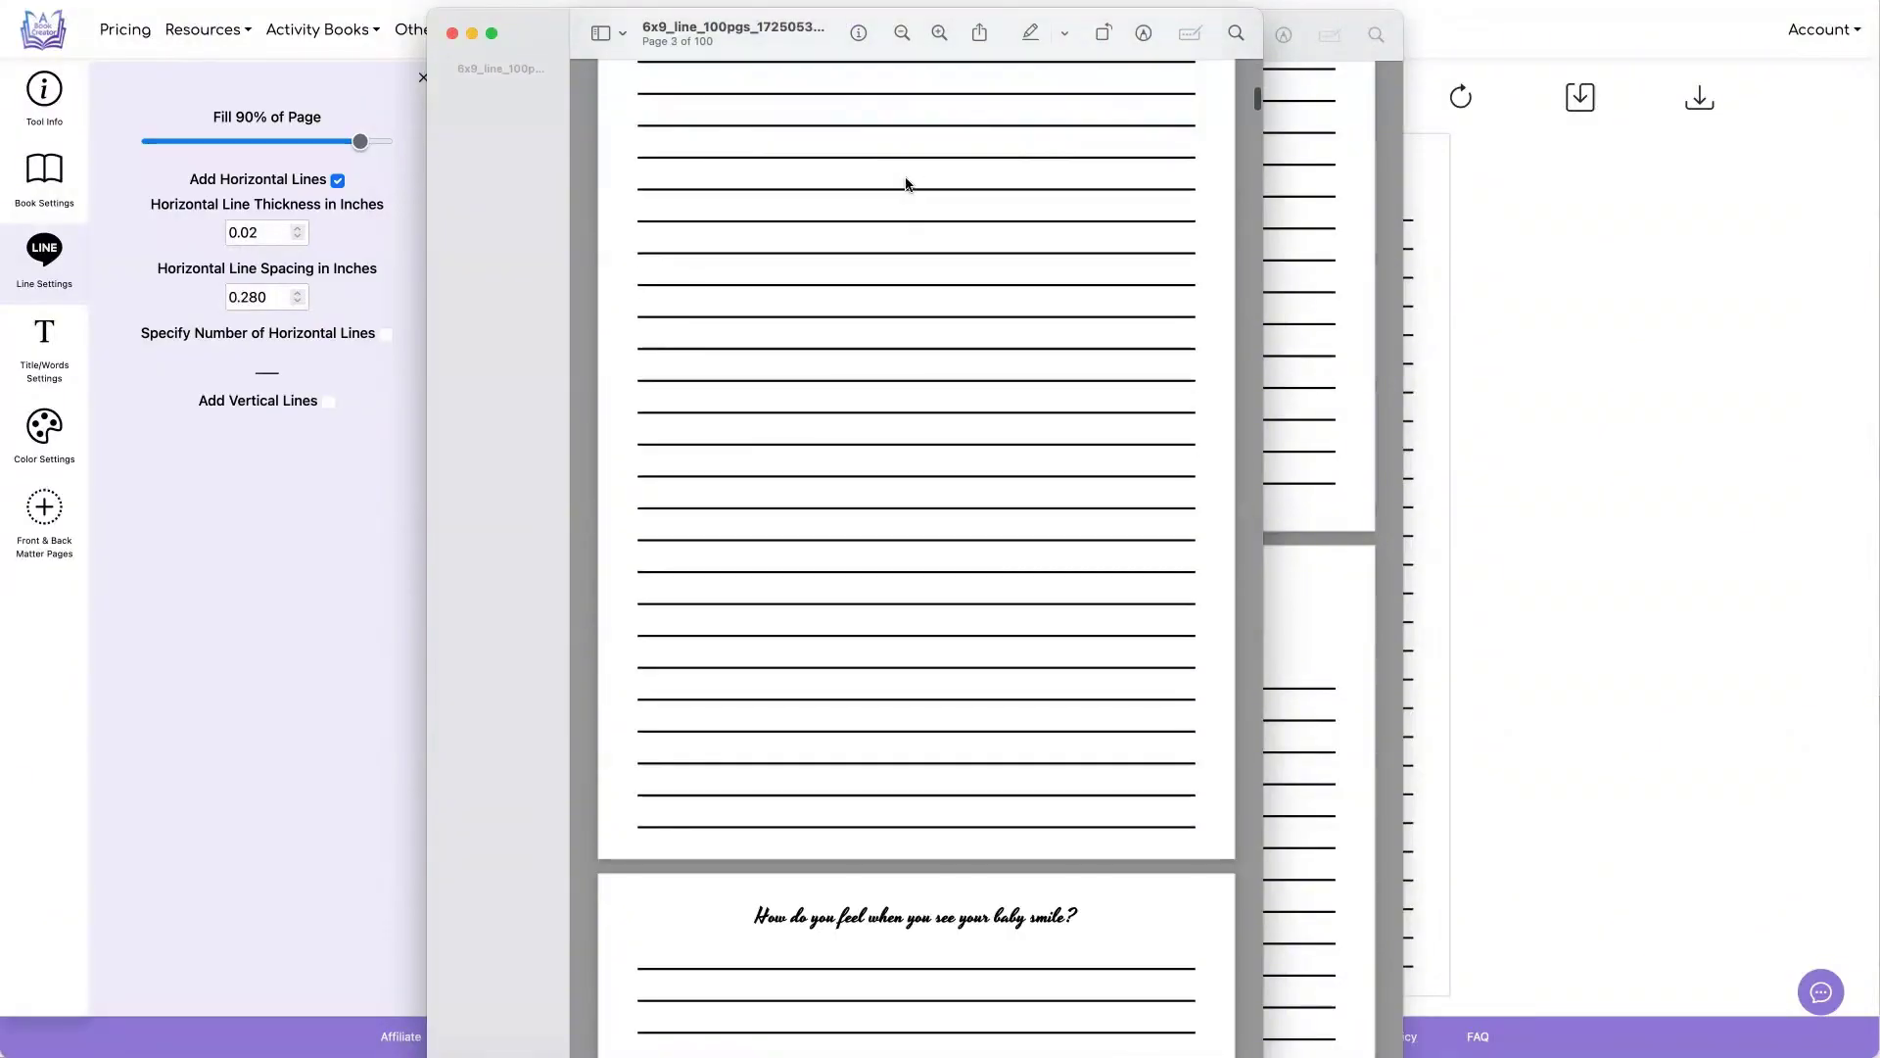
pyautogui.scroll(-20, 906, 179)
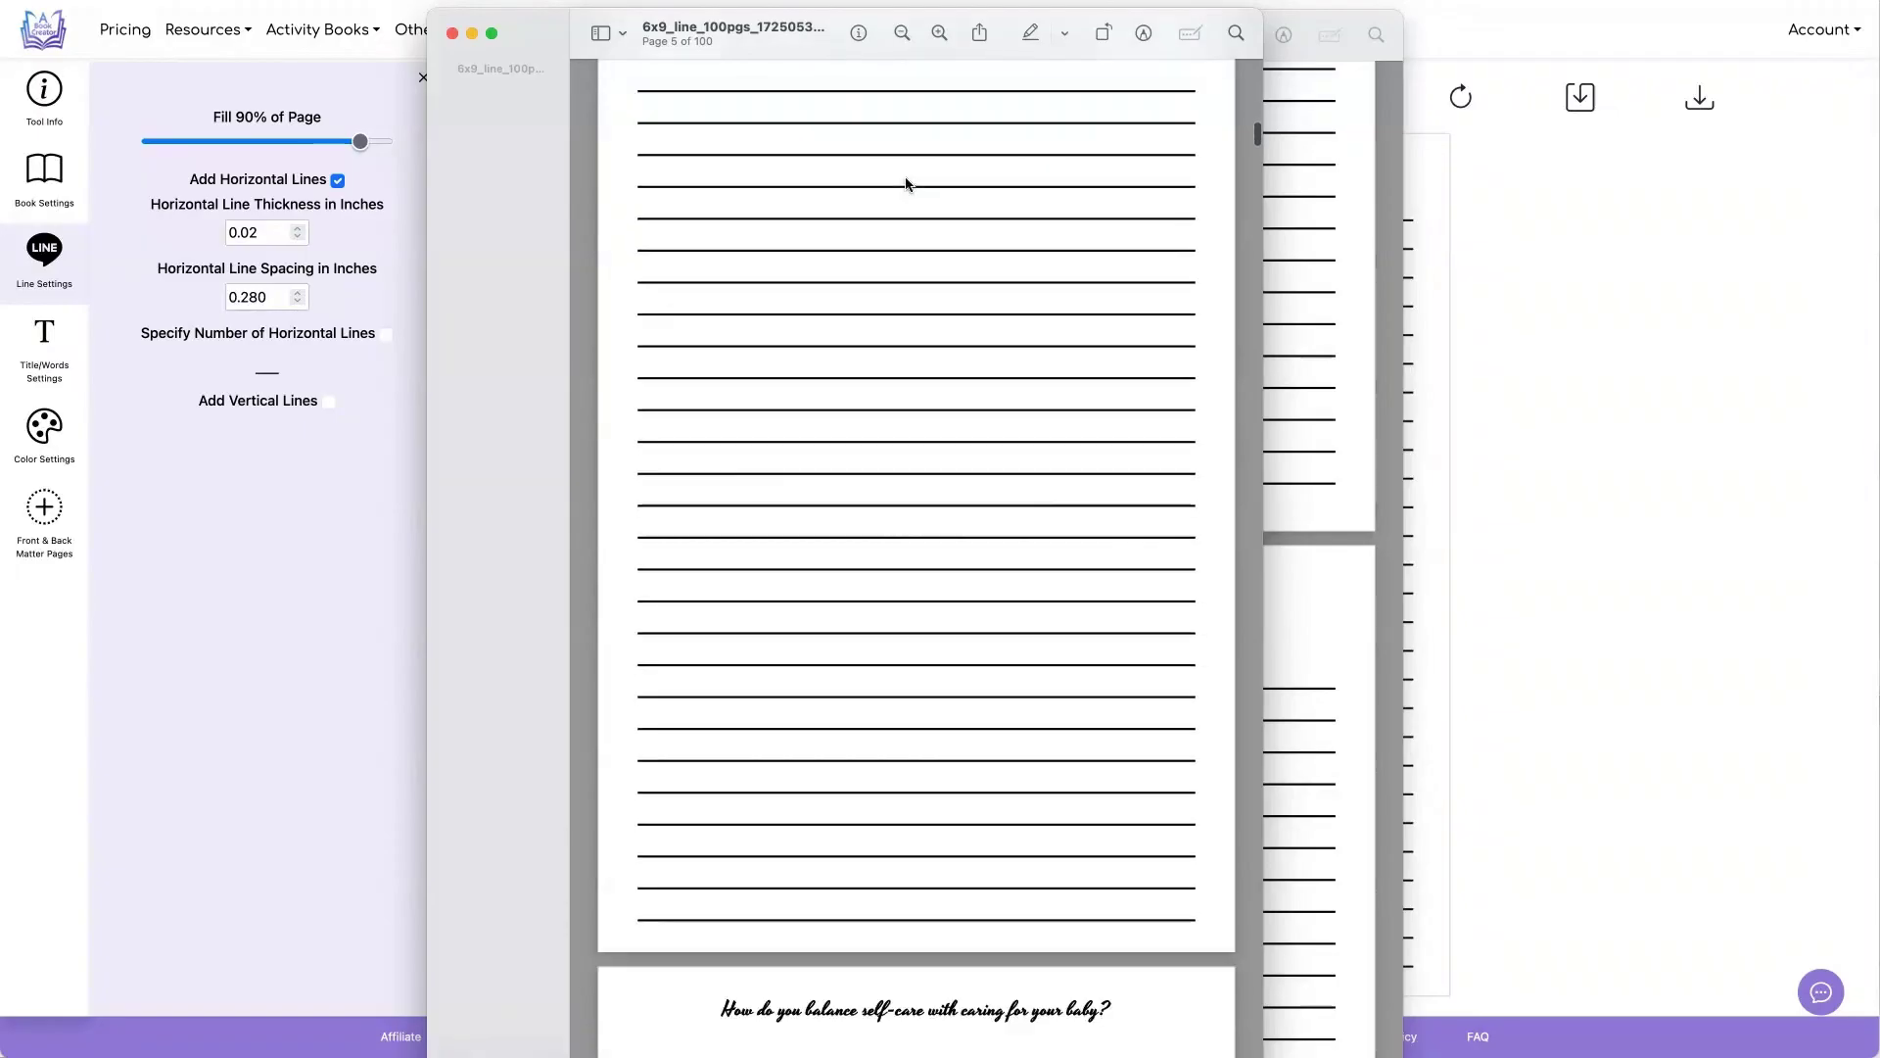
pyautogui.scroll(-20, 905, 184)
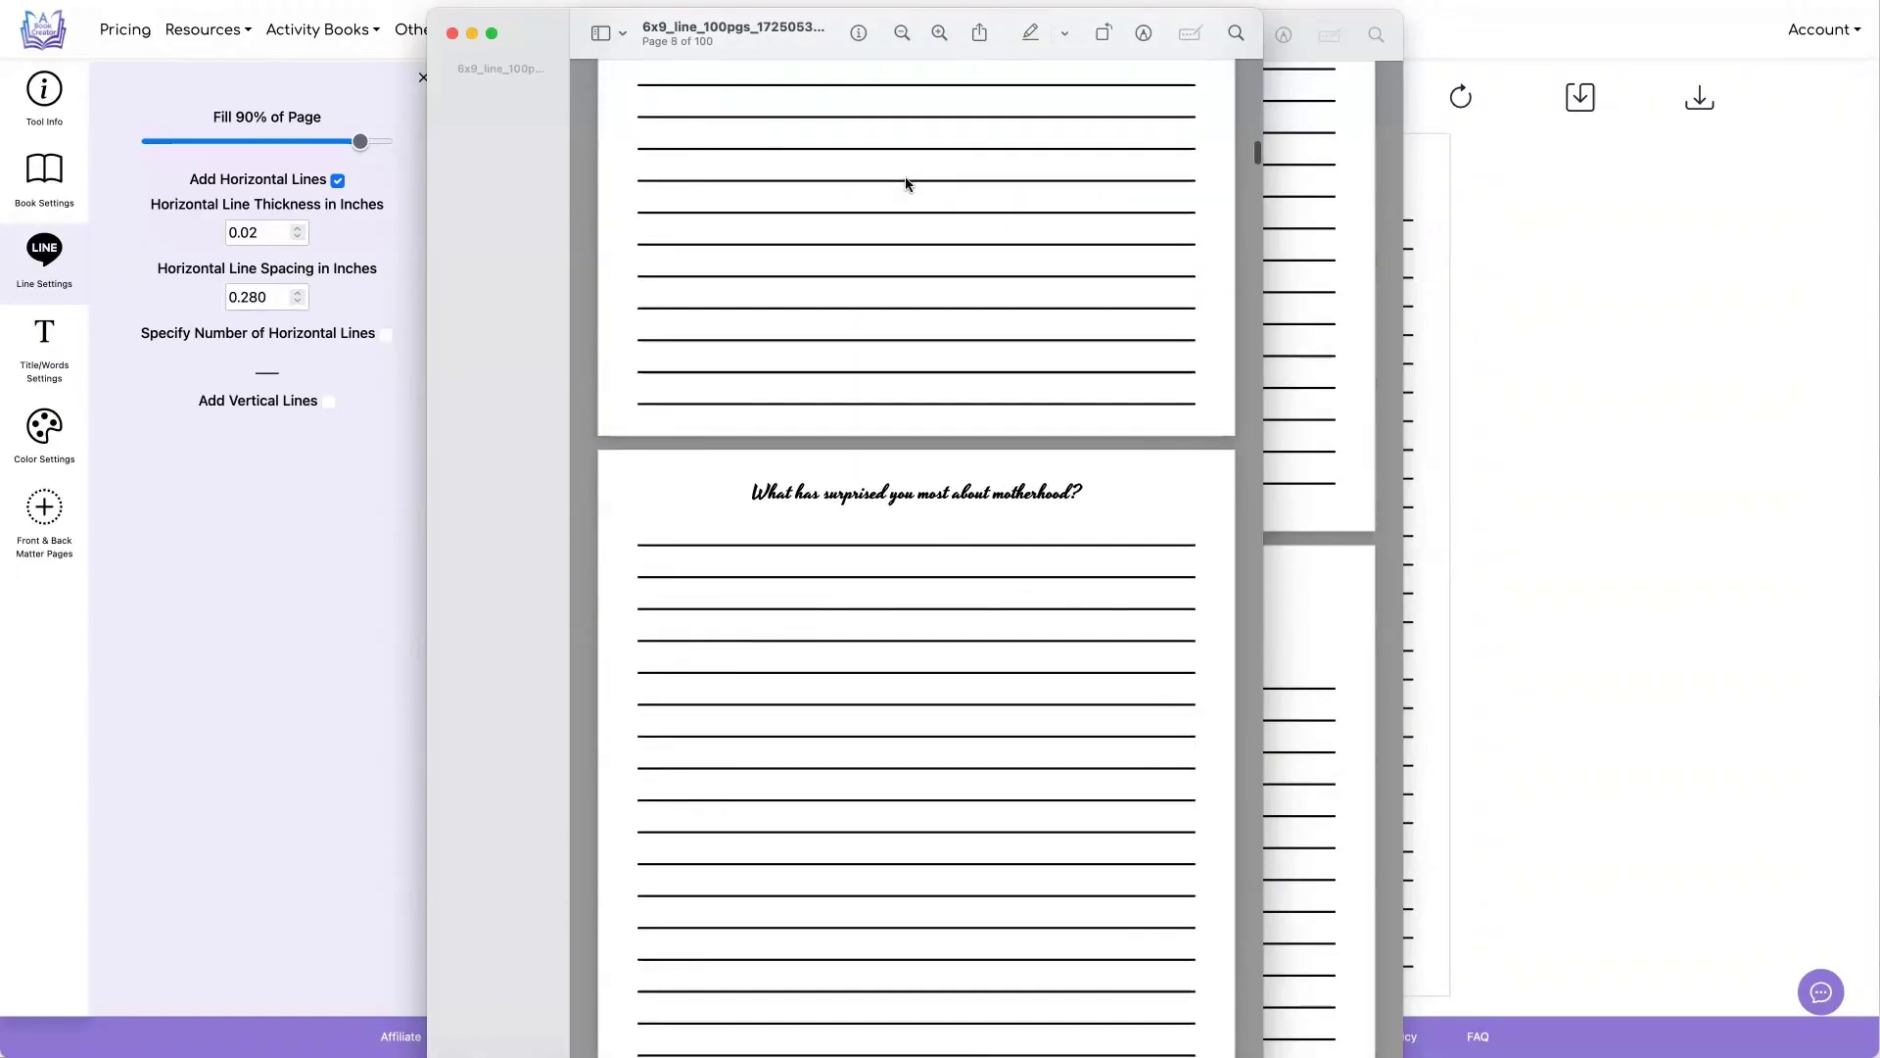